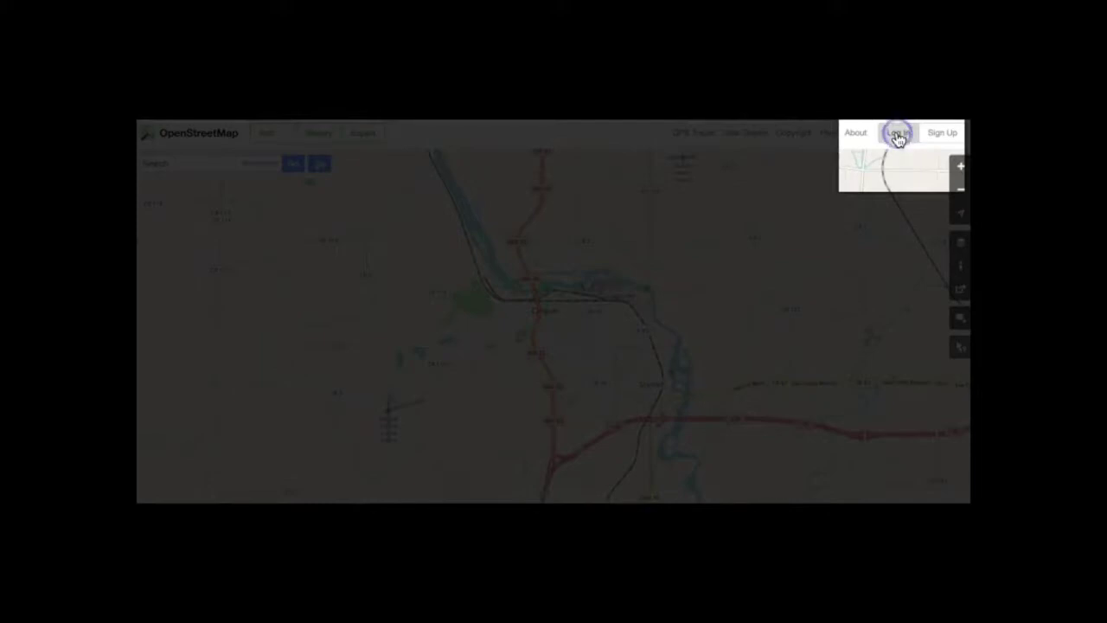
Step: Search for 'duluth' and open the Duluth, Minnesota result at street level near I-35
click(154, 140)
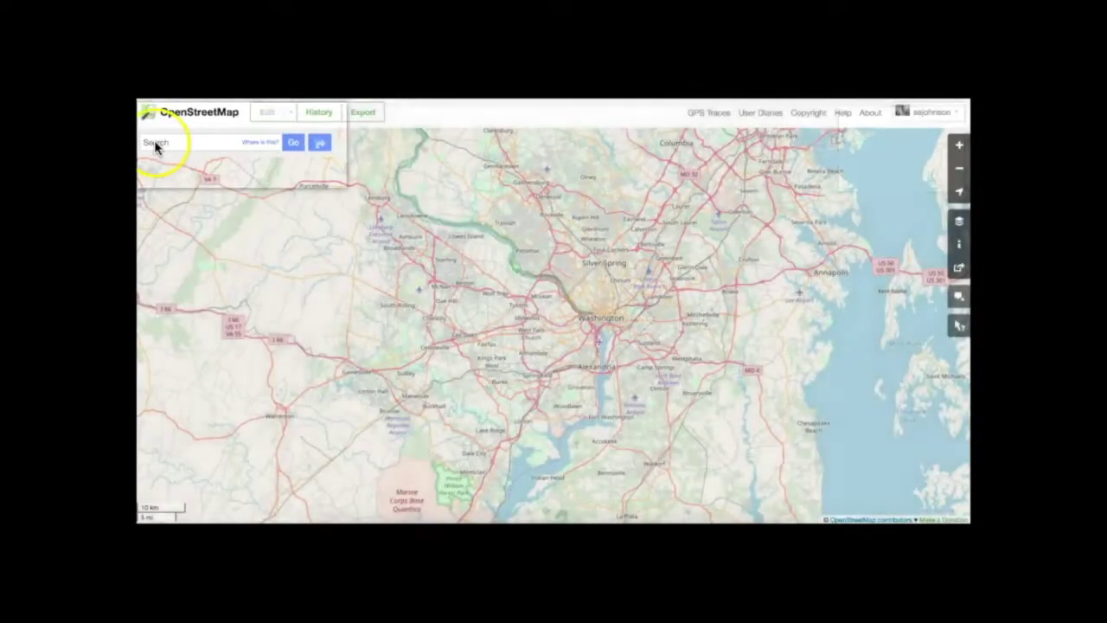
text(d)
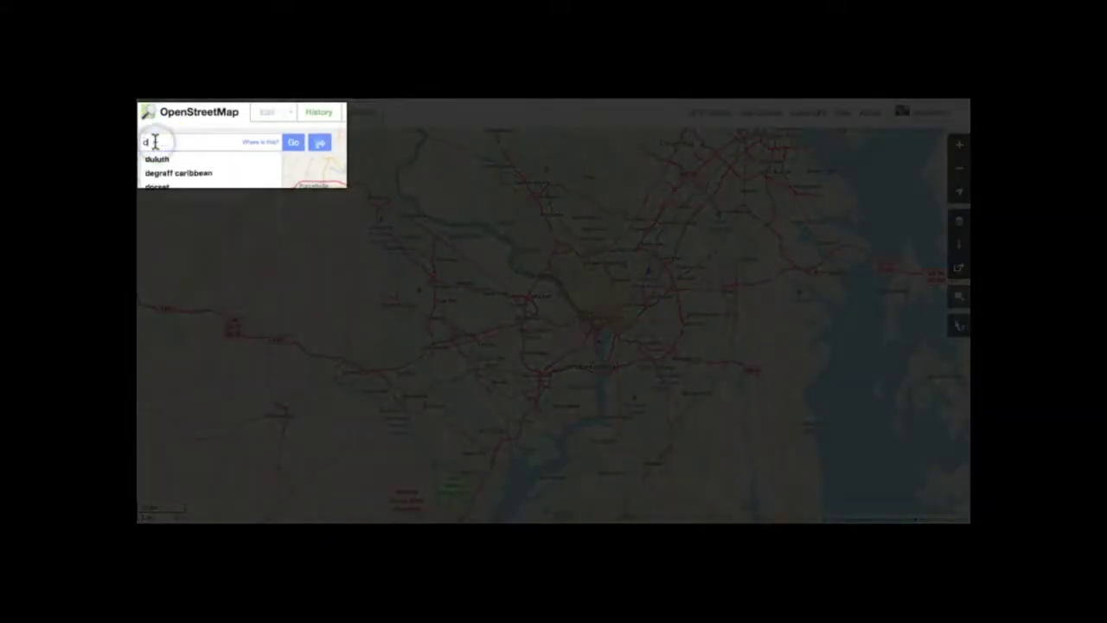
text(uluth)
key(Return)
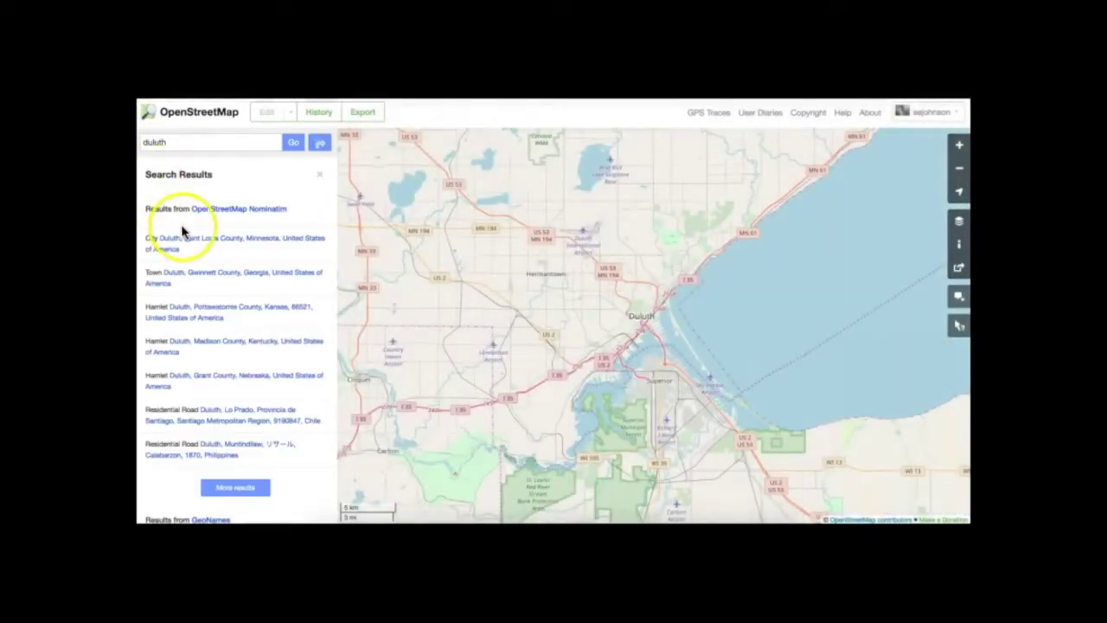
click(185, 240)
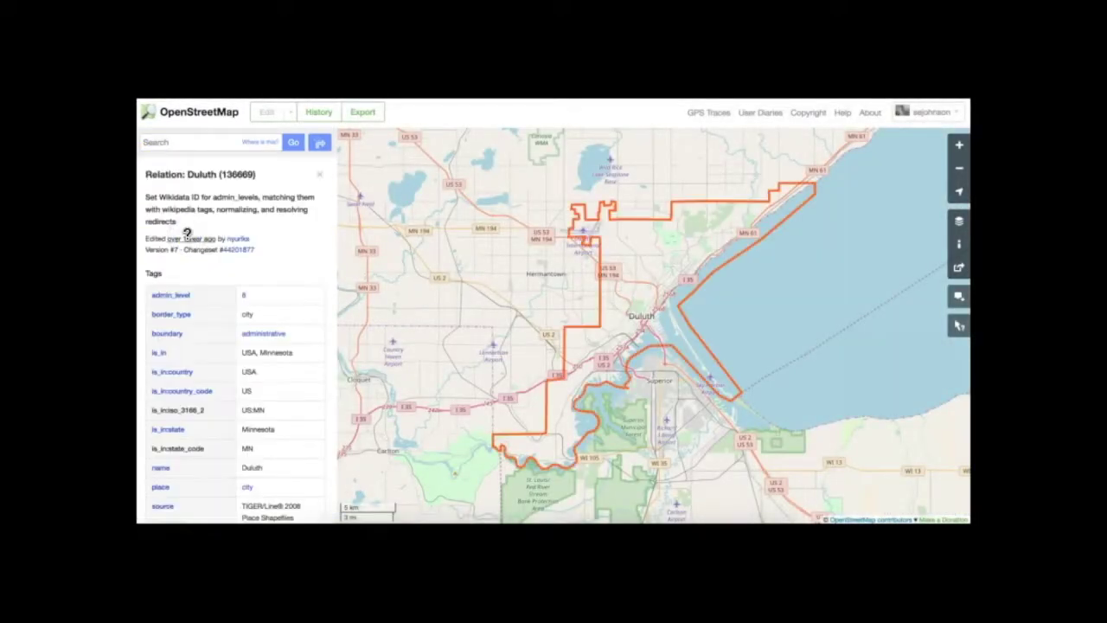
scroll(623, 314, up, 10)
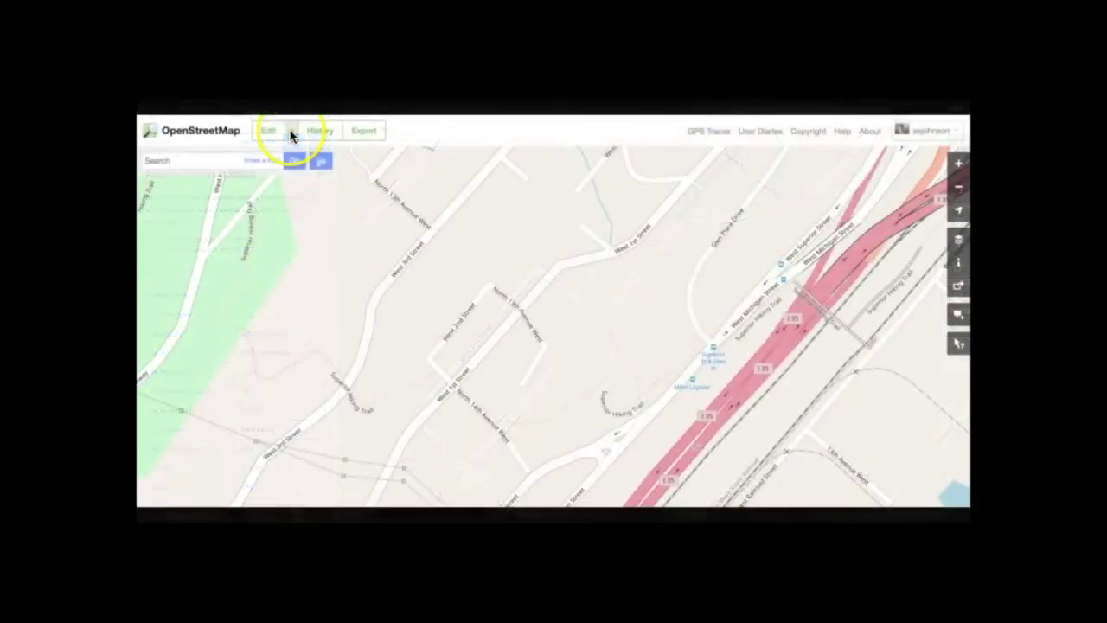
click(291, 132)
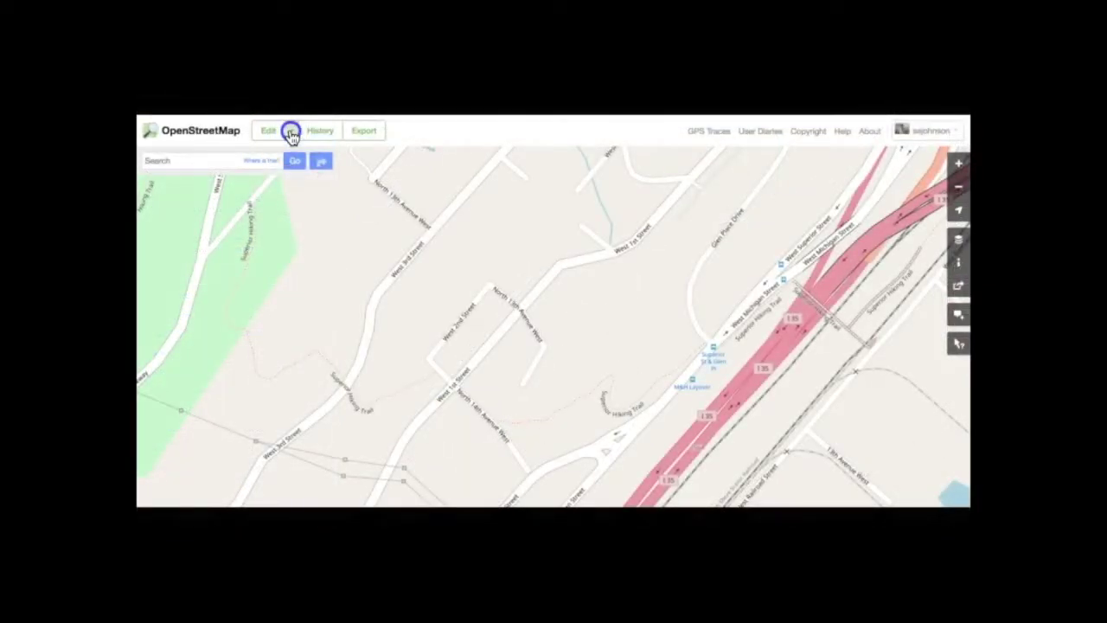
Step: Open the Duluth area in iD and step through the walkthrough's introduction messages
click(279, 152)
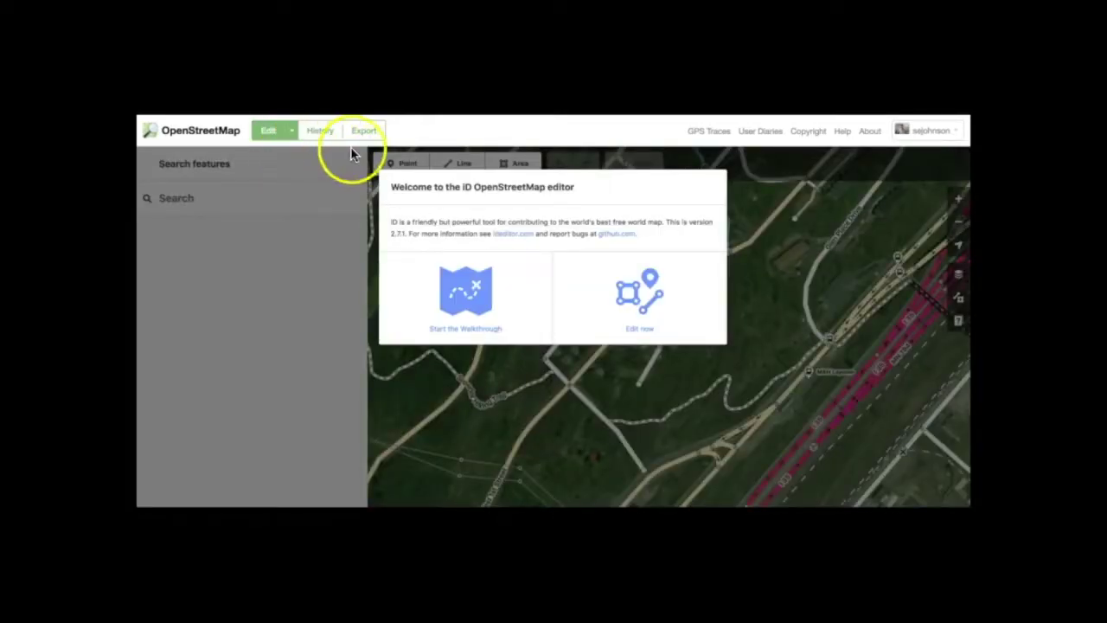
click(466, 302)
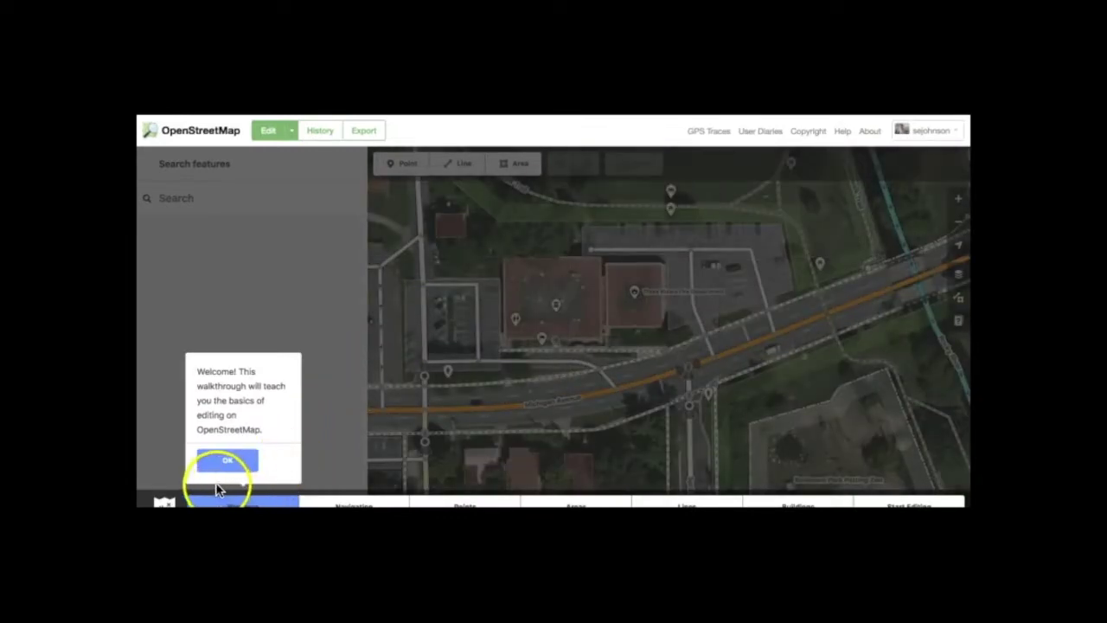
click(229, 467)
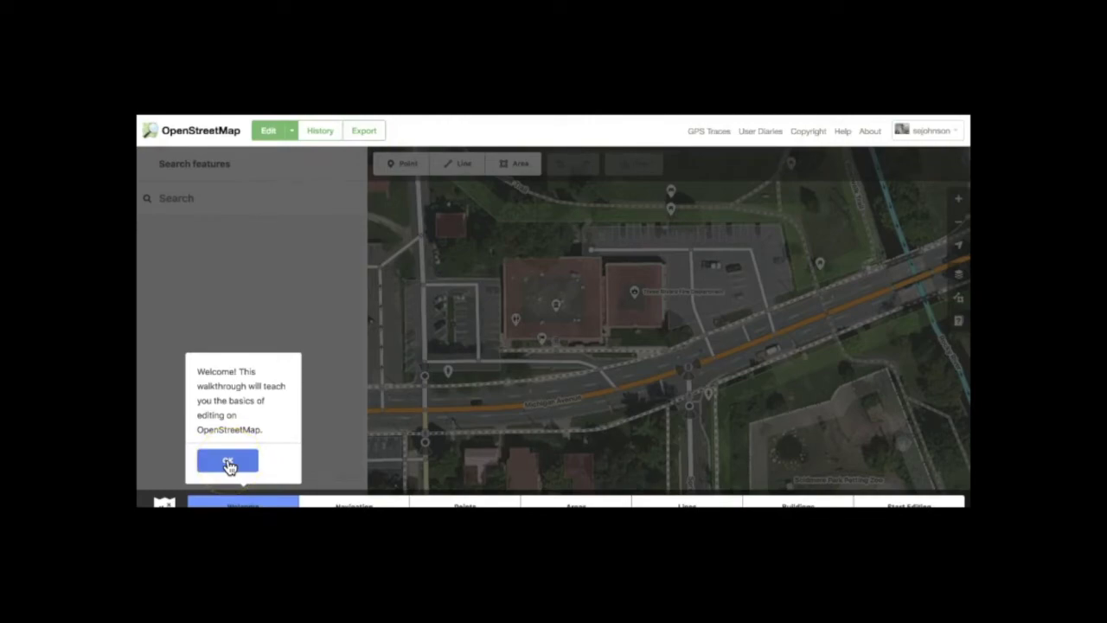
click(228, 464)
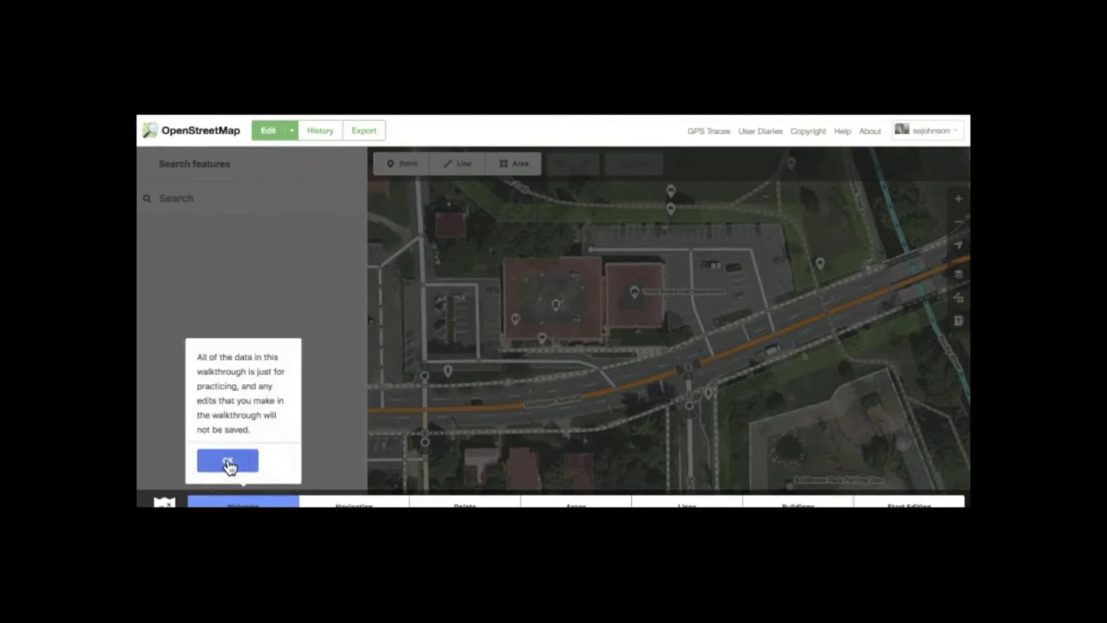
click(228, 464)
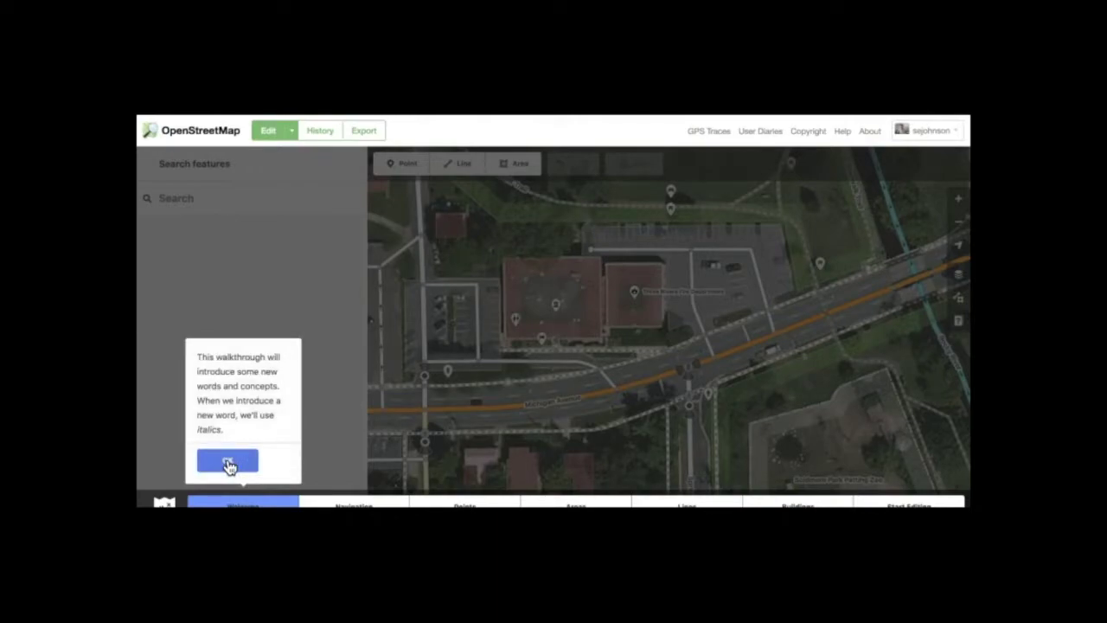
click(228, 465)
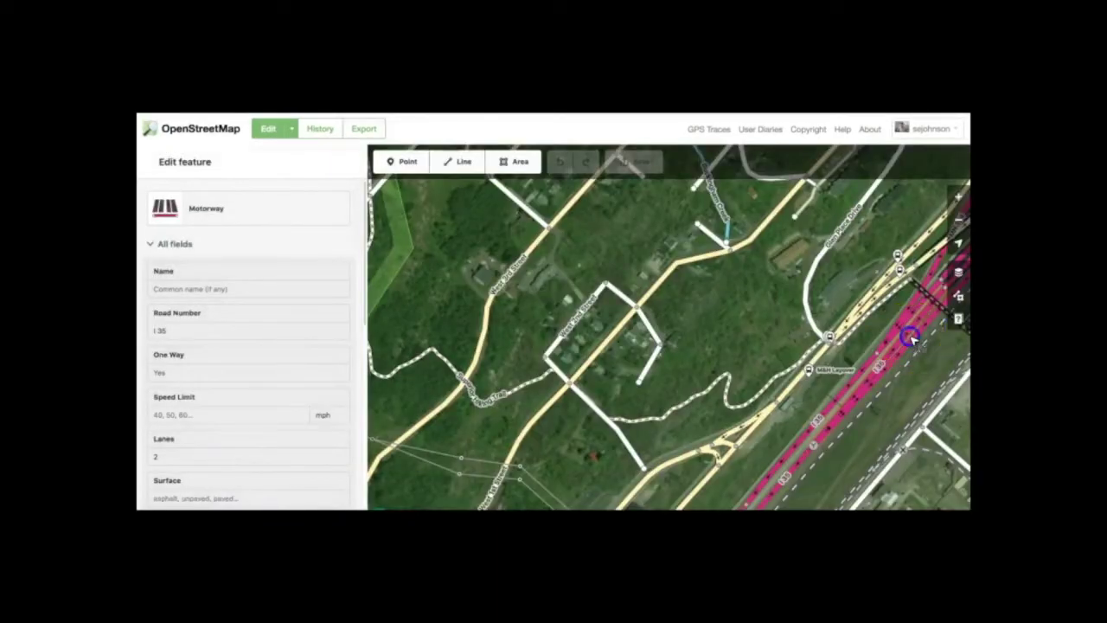
Step: Relaunch the walkthrough from the Help panel and dismiss its welcome message
click(959, 320)
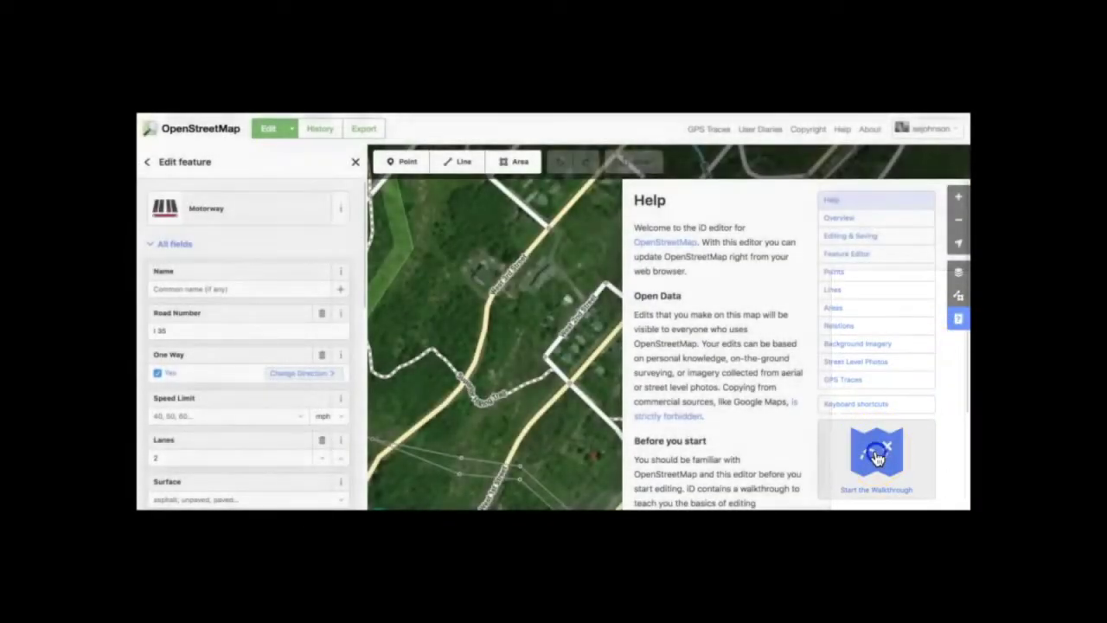
click(876, 446)
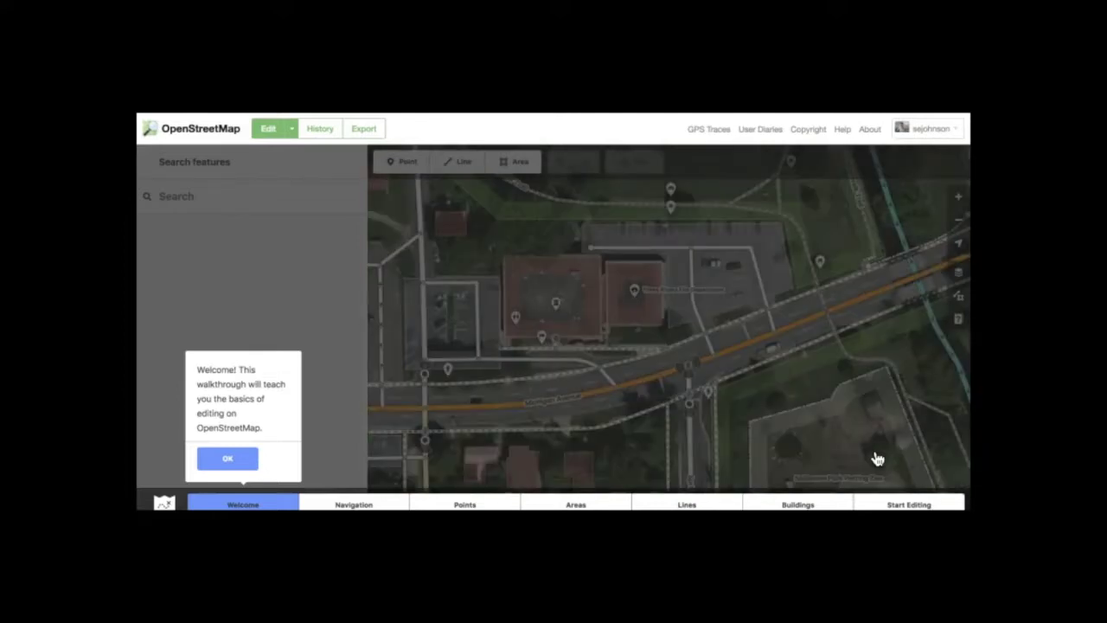
click(222, 458)
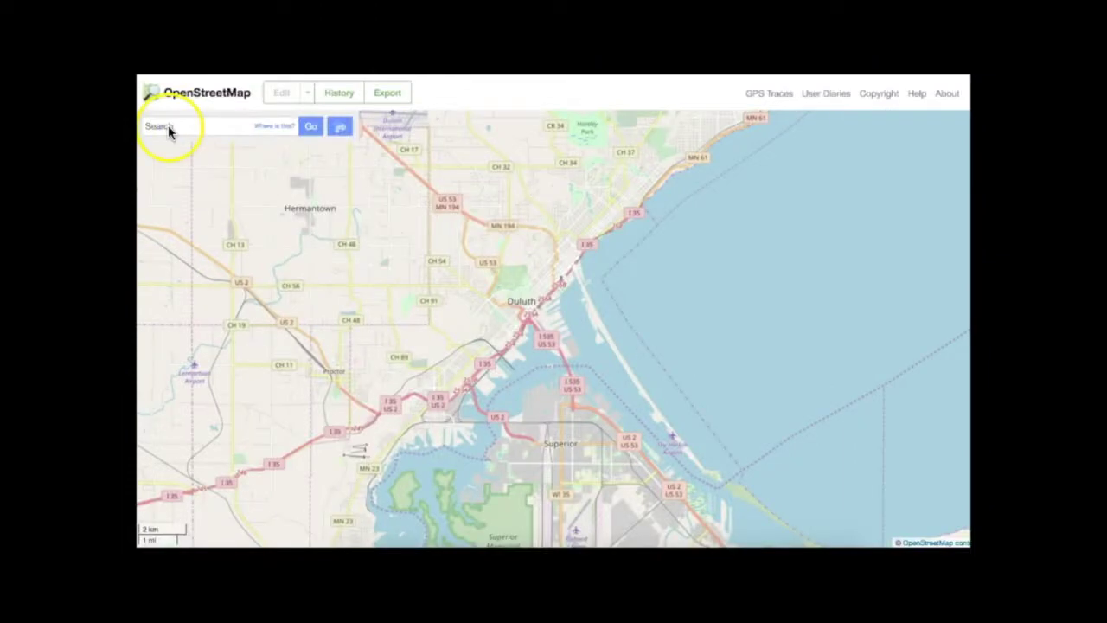
Step: Search for 'lake superior college' and open the Lake Superior College result
click(168, 126)
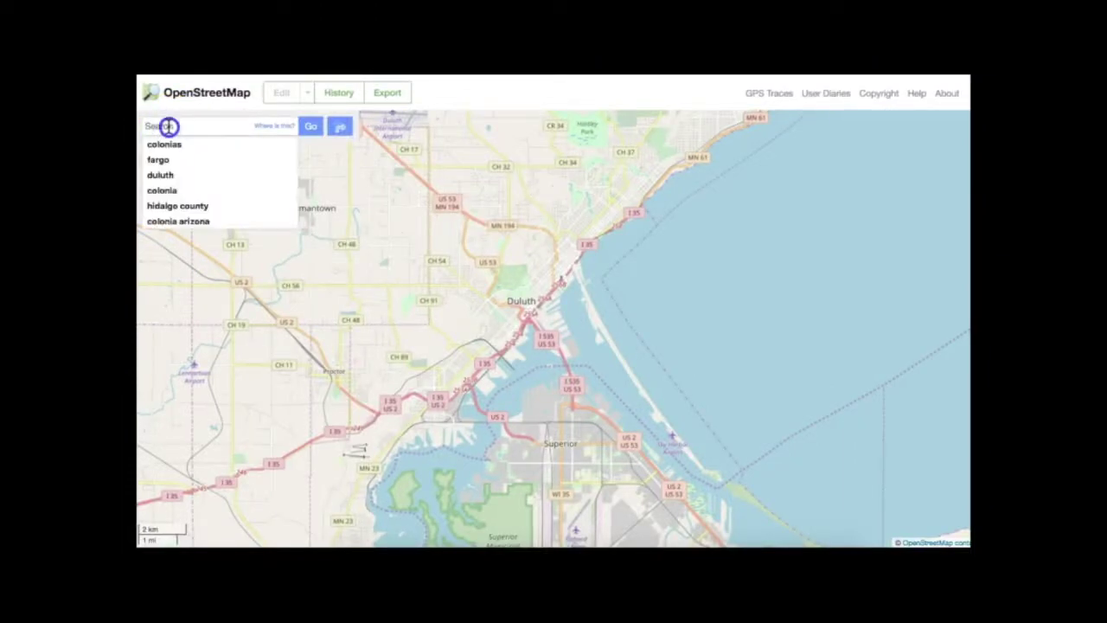
text(lake)
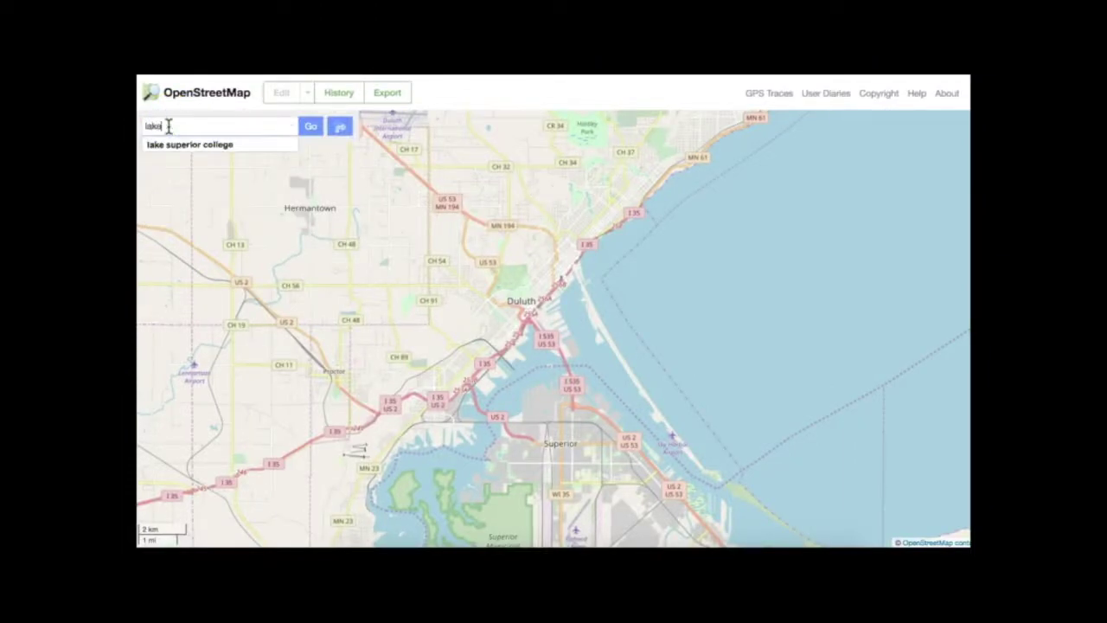
text( supe)
click(190, 144)
key(Return)
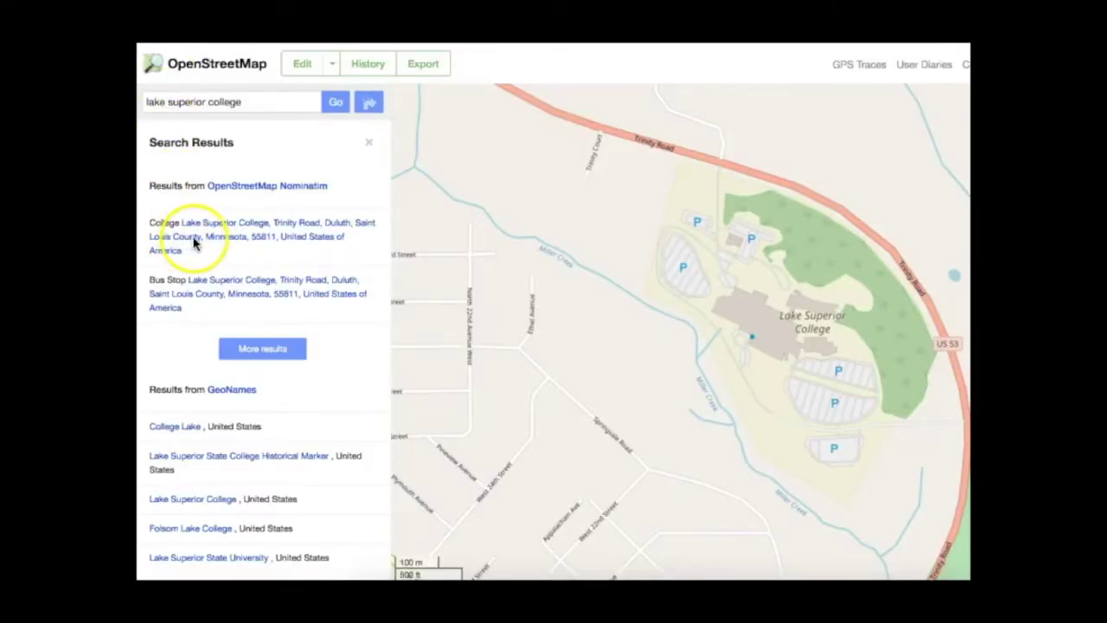
click(206, 232)
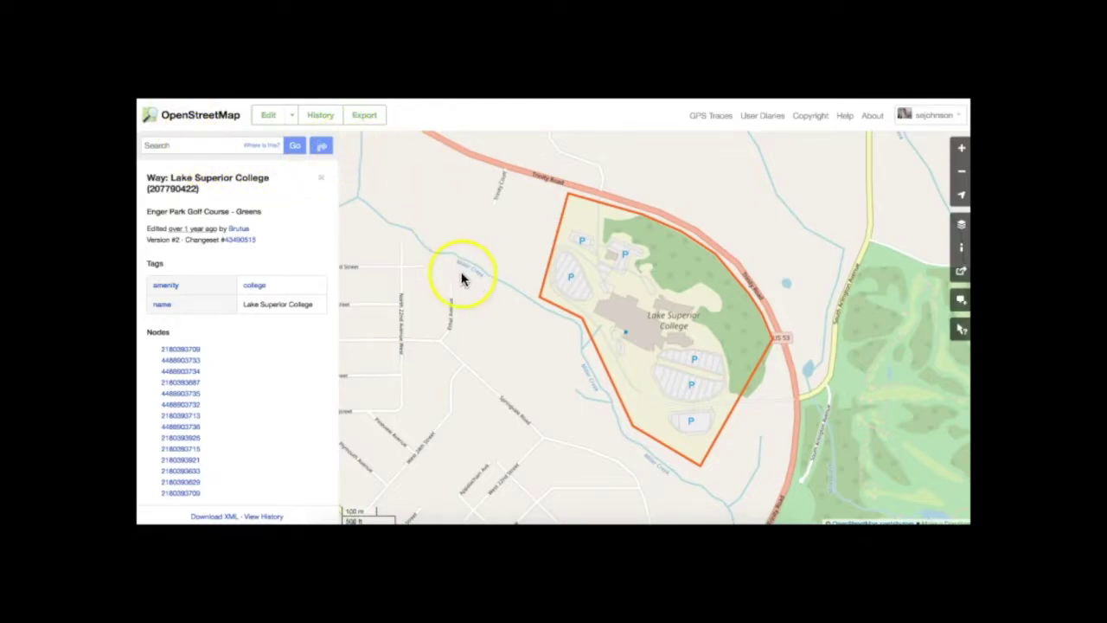
click(321, 177)
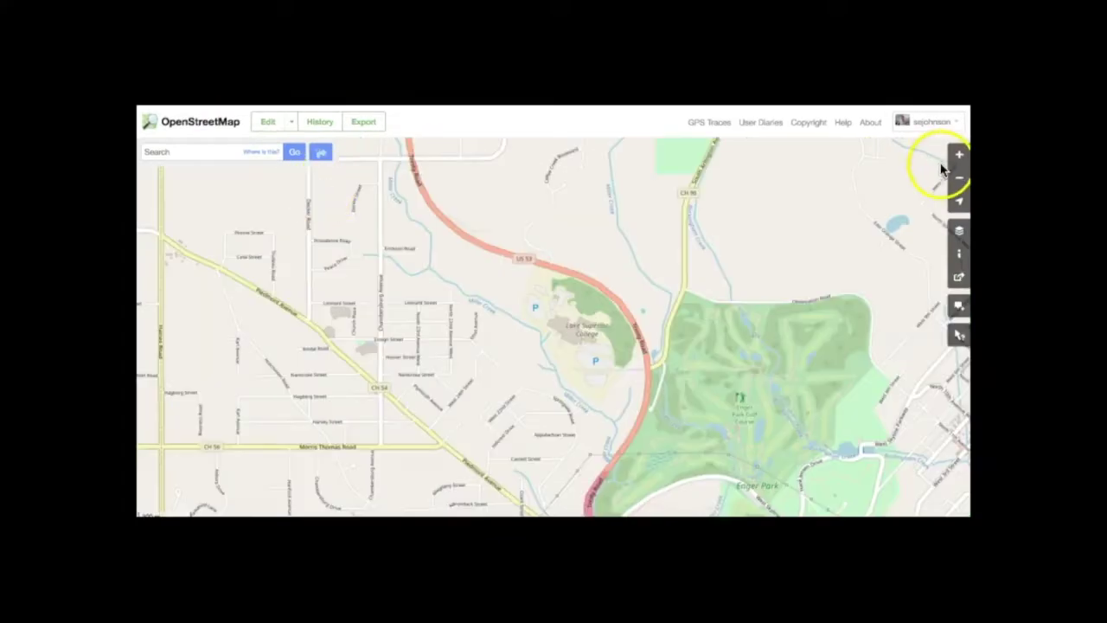
Step: Zoom in and pan to the empty block along Pershing Street, Ensign Street and North 22nd Avenue West
click(958, 177)
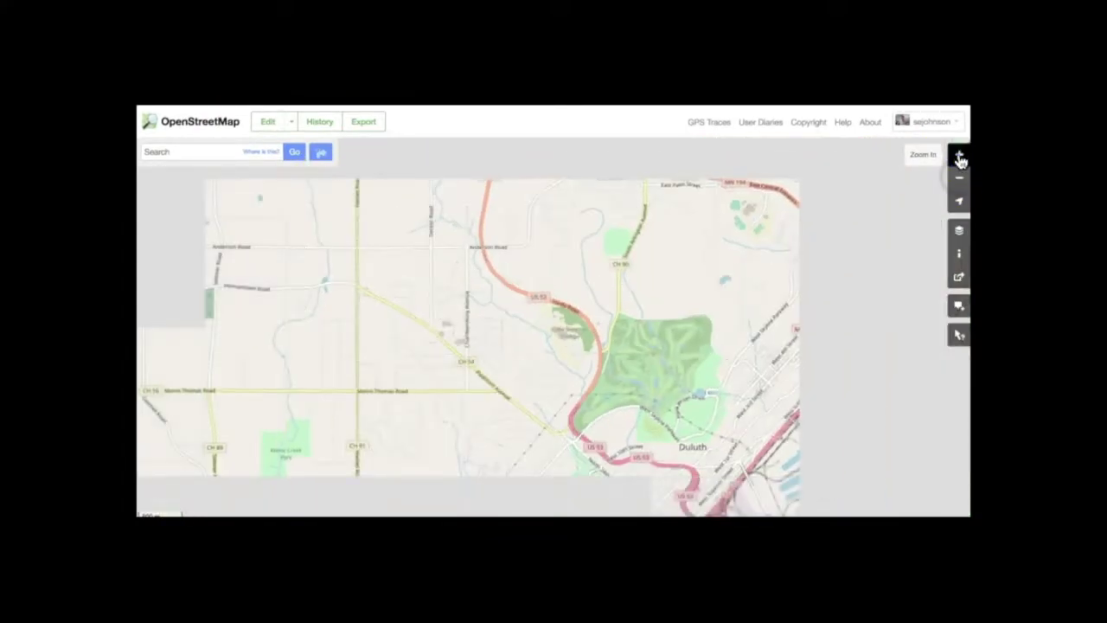
click(959, 159)
click(958, 158)
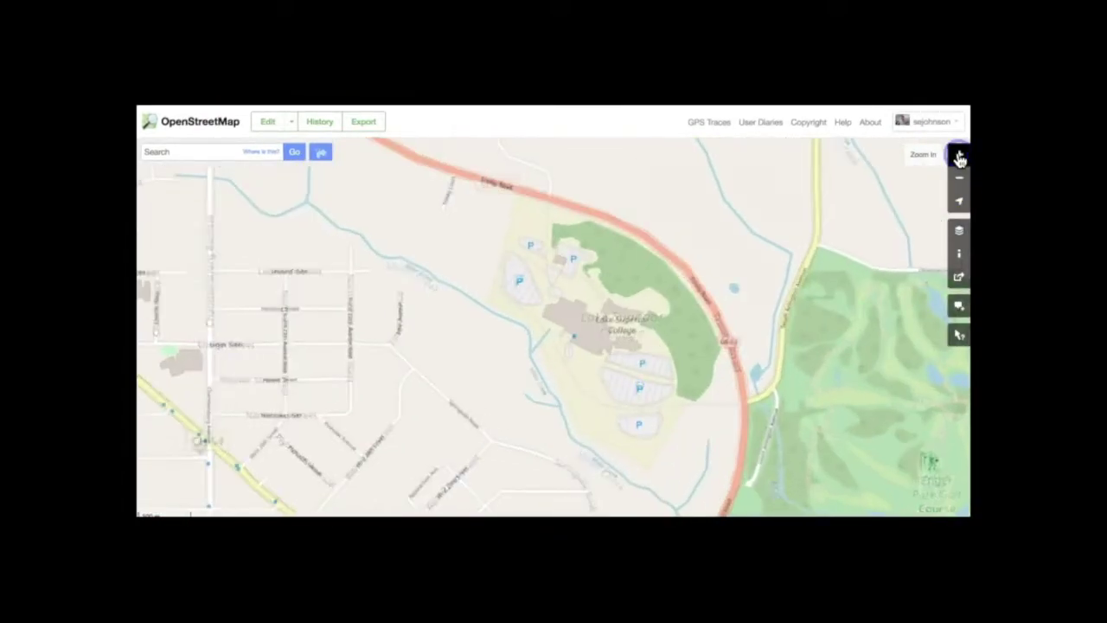
drag(249, 318, 431, 332)
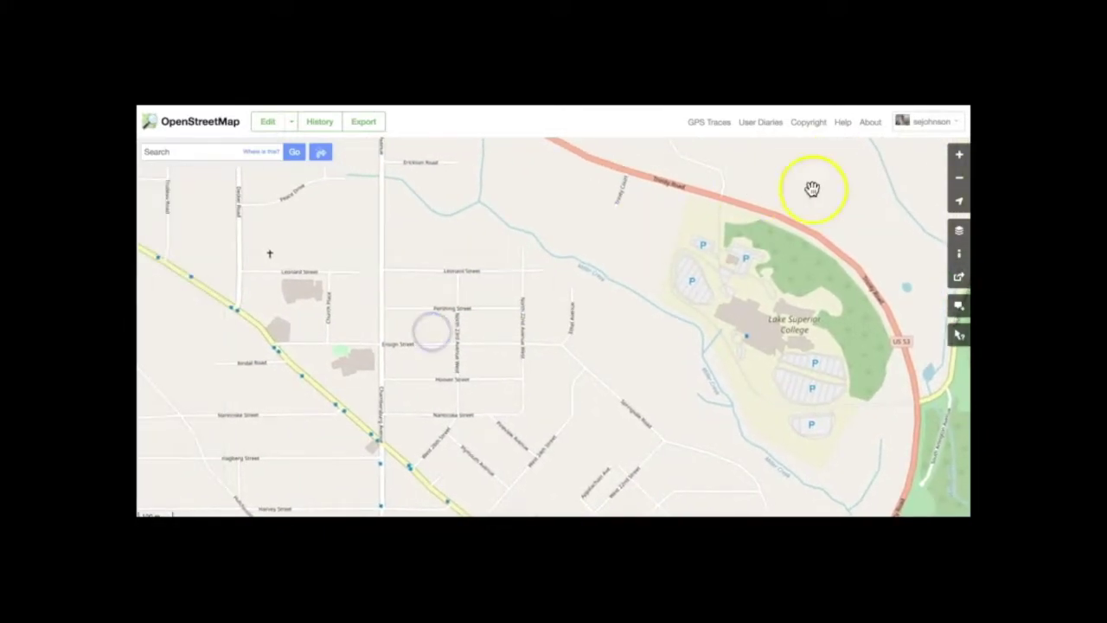
click(958, 161)
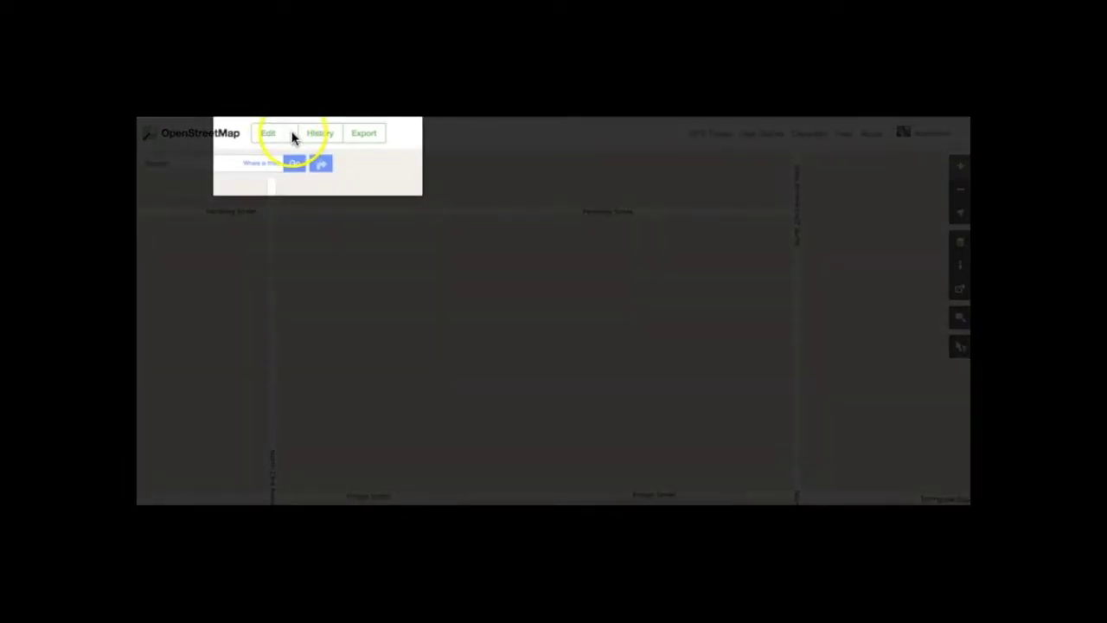
click(292, 134)
Step: Open the Pershing Street block in iD, zoom in, and choose the Area tool
click(291, 153)
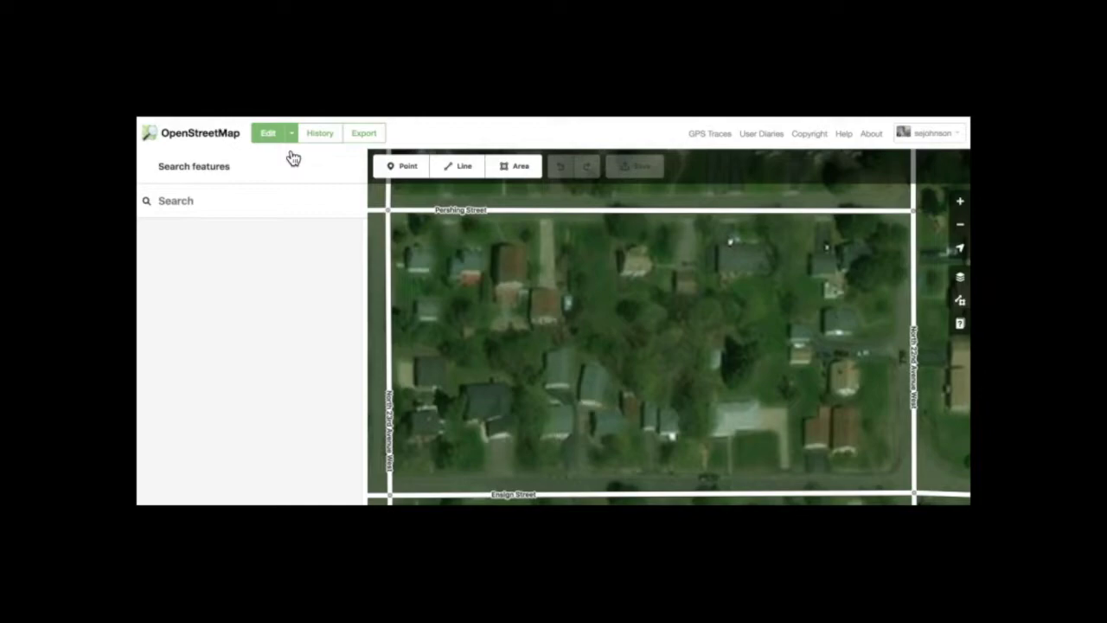
click(508, 147)
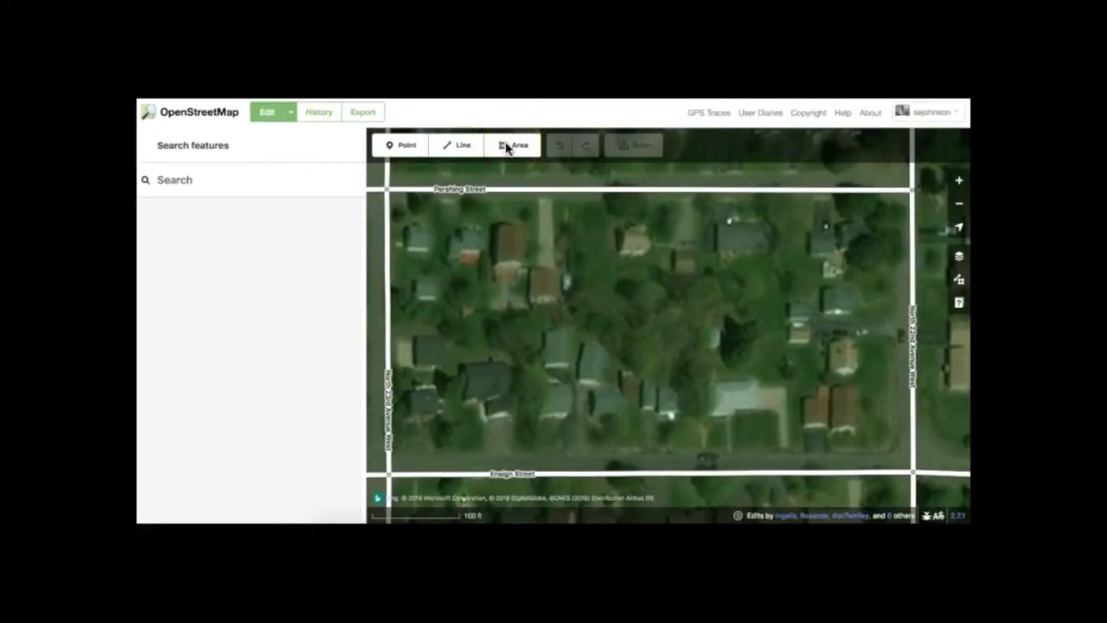
scroll(731, 241, up, 2)
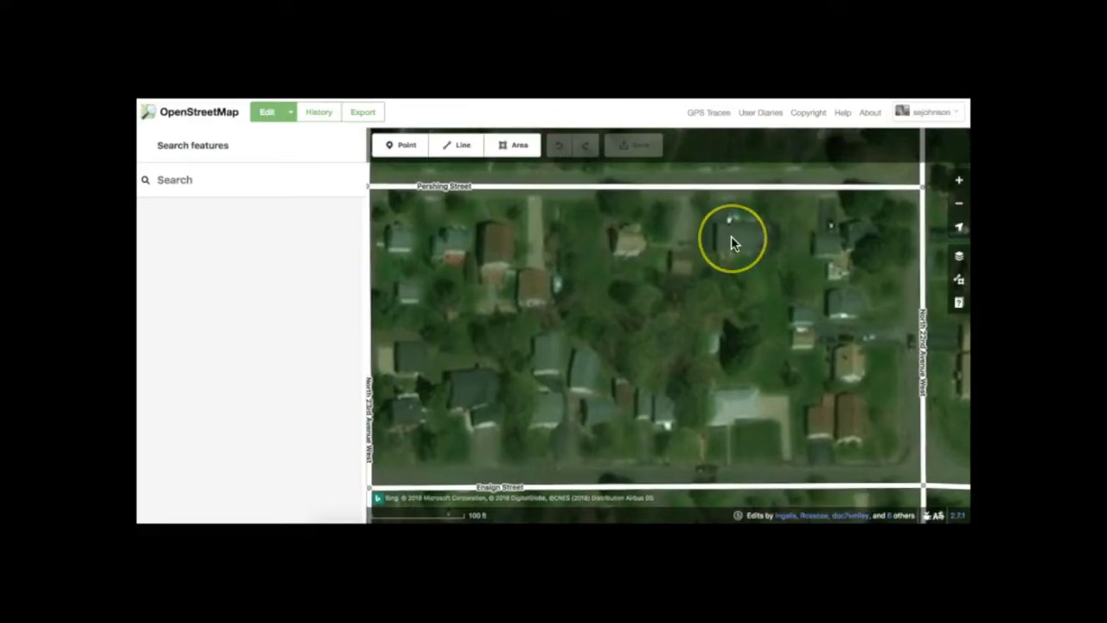
scroll(731, 241, up, 2)
click(502, 147)
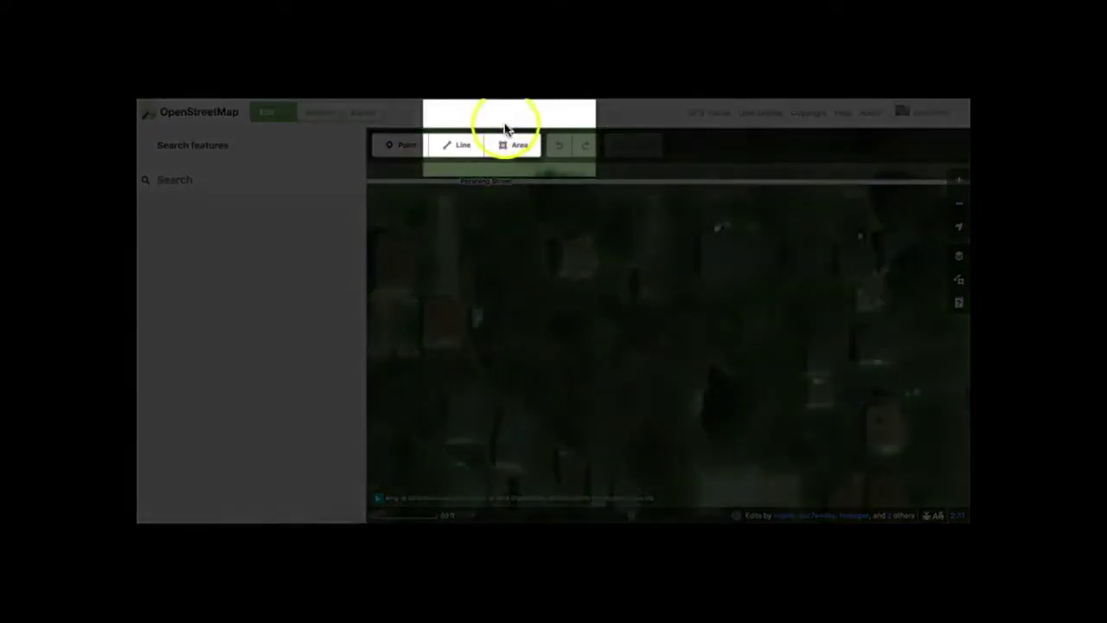
click(509, 148)
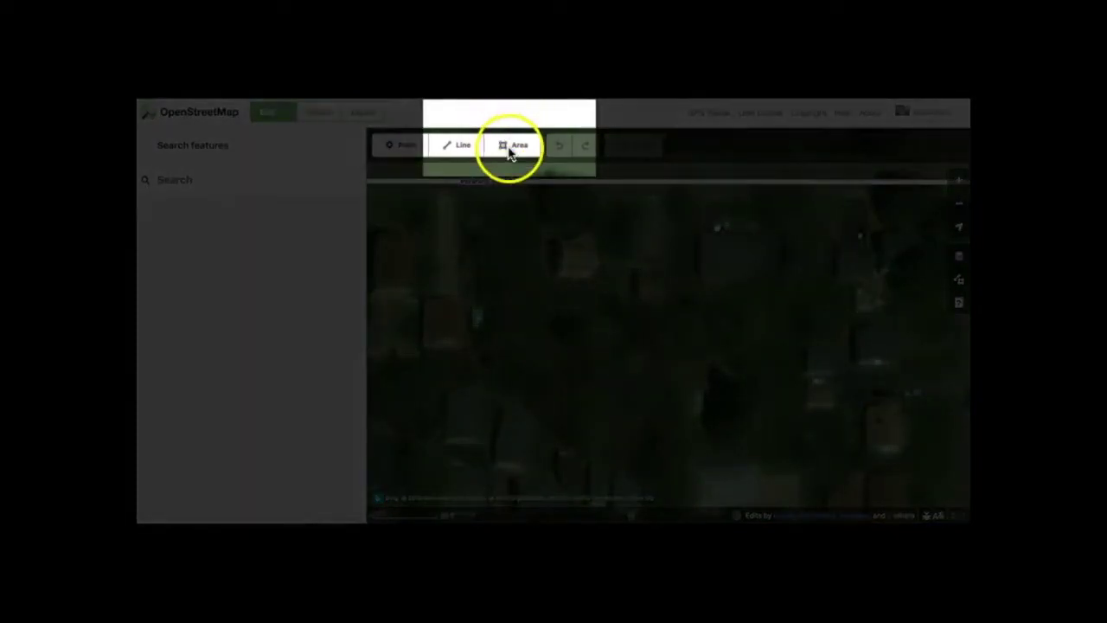
click(511, 149)
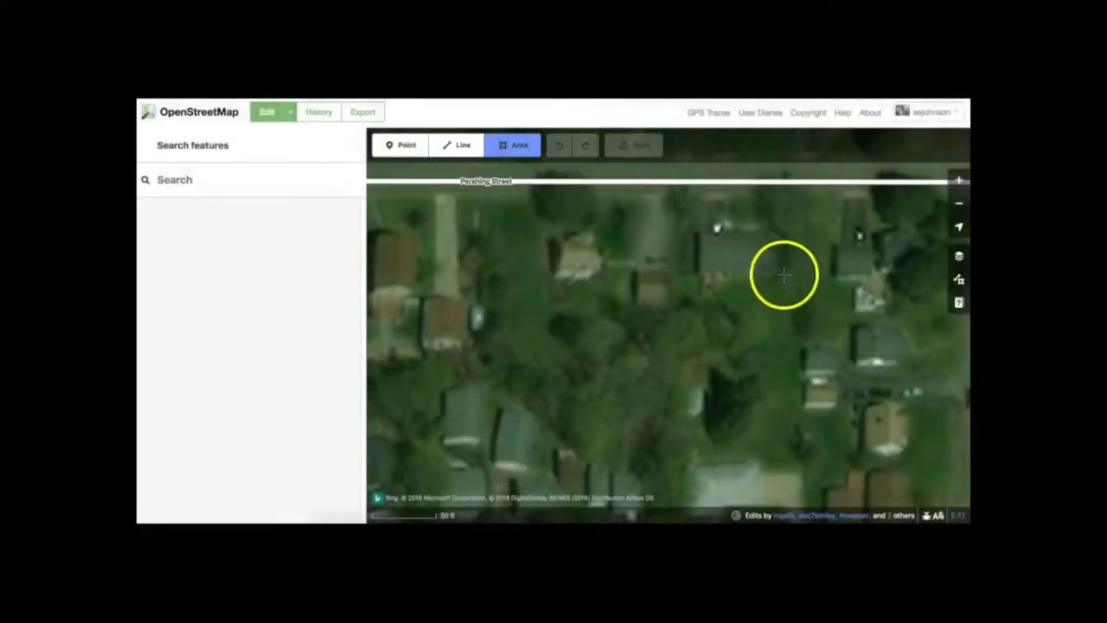
Step: Trace the house's four corners and close the outline on the first corner
click(701, 231)
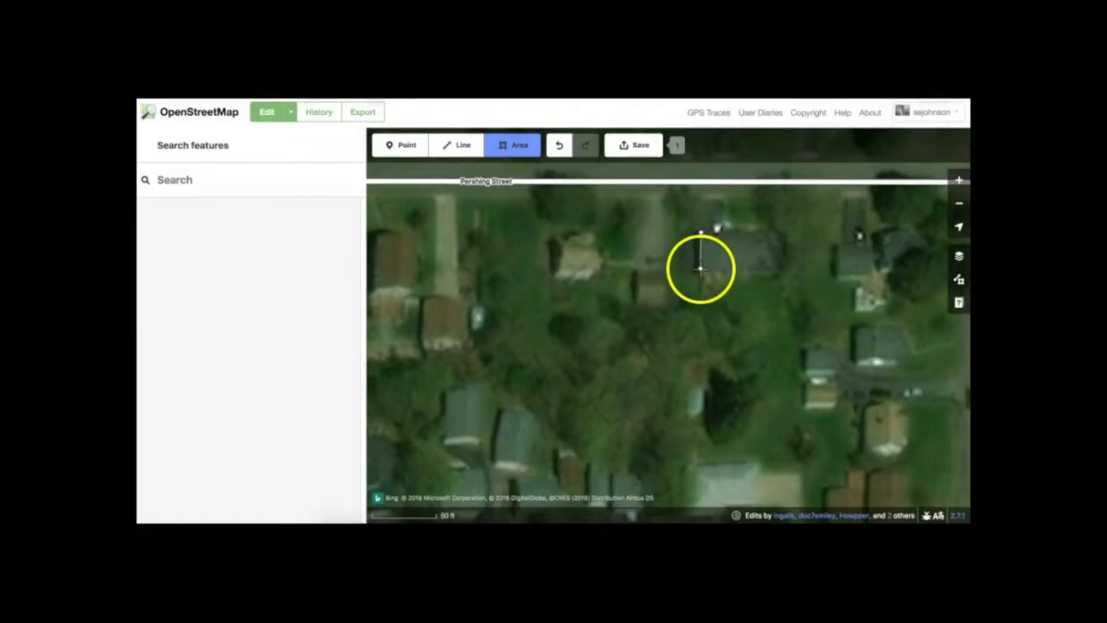
click(701, 271)
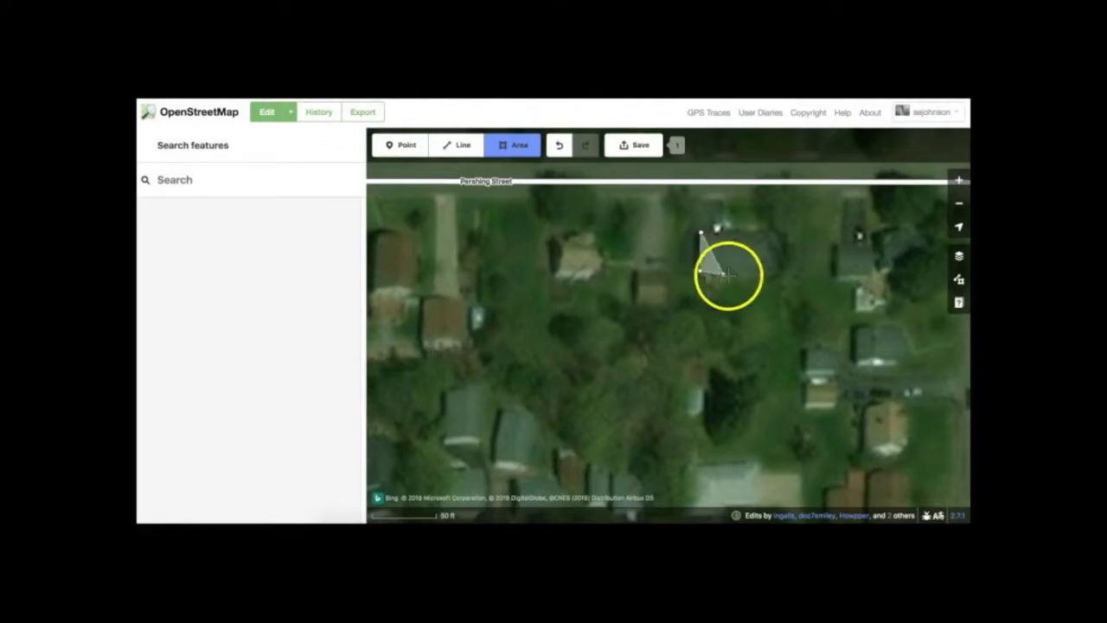
click(779, 273)
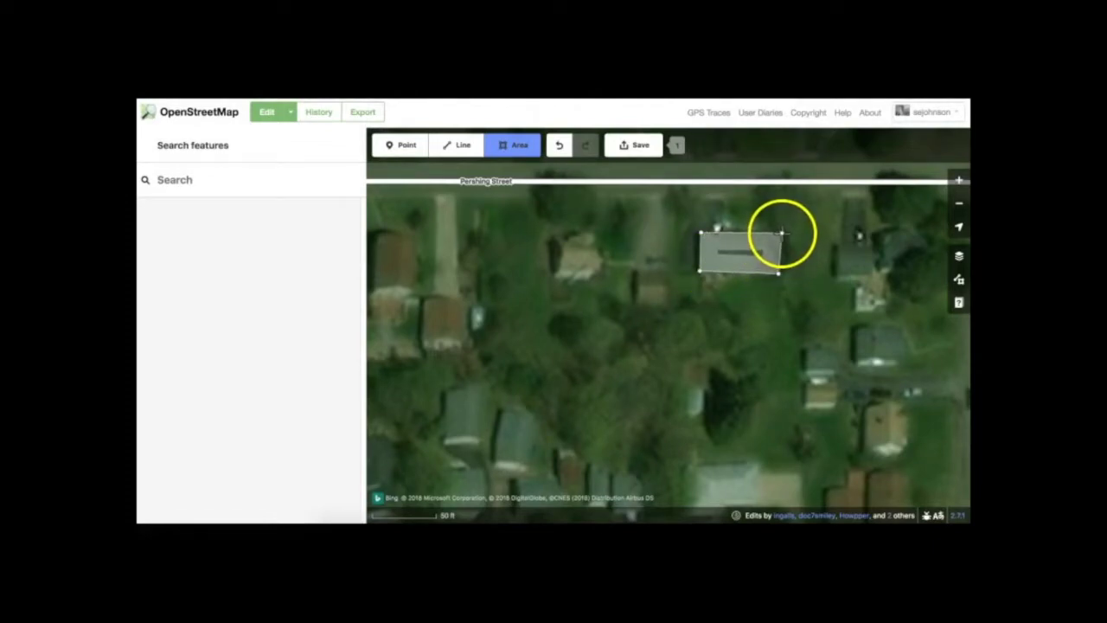
click(779, 233)
click(700, 232)
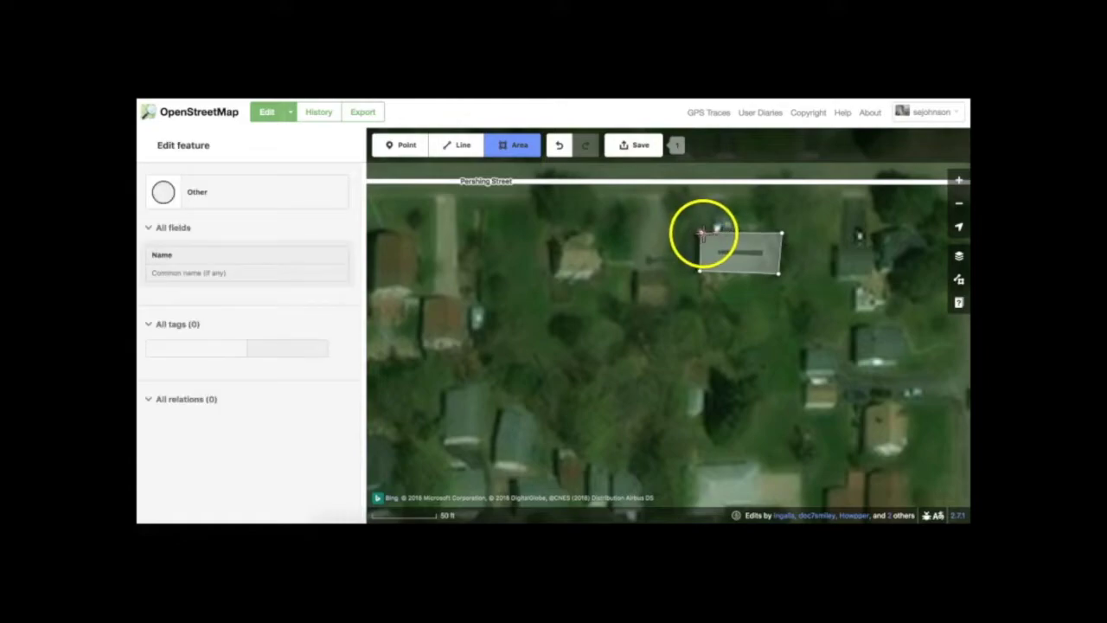
click(702, 233)
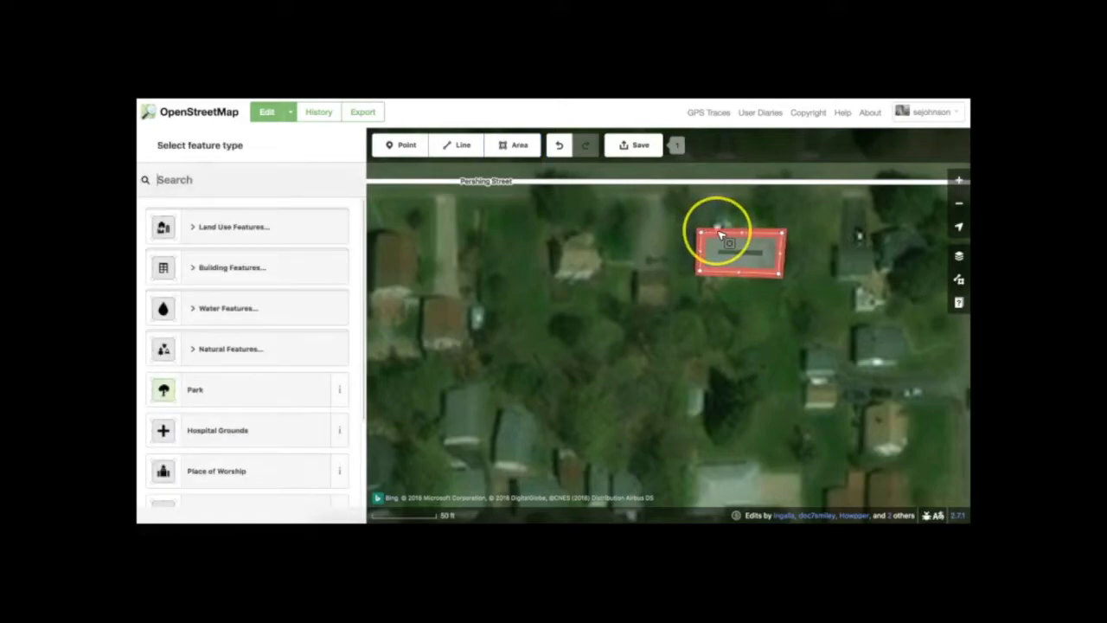
Step: Square the traced outline into a rectangle and expand the Building Features preset types
right_click(720, 232)
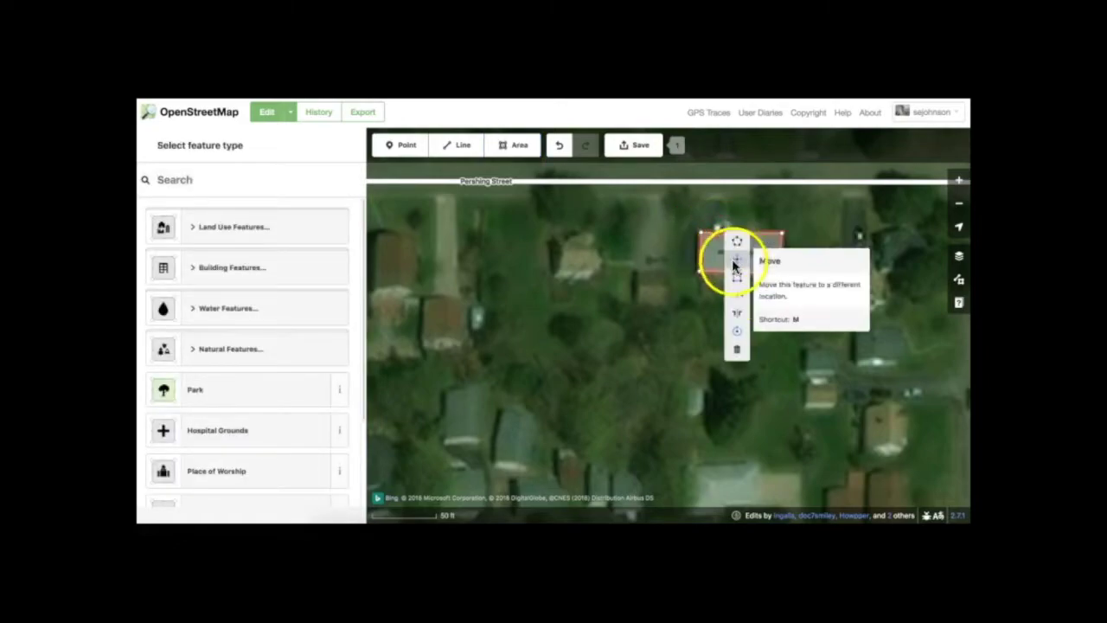
click(737, 278)
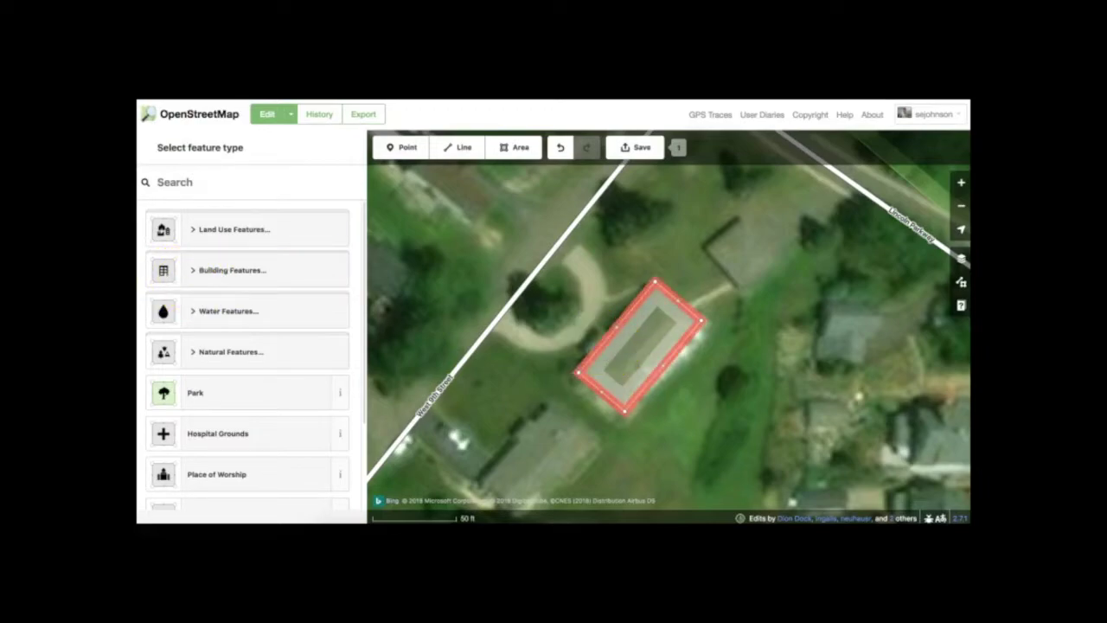
click(192, 272)
scroll(192, 276, down, 2)
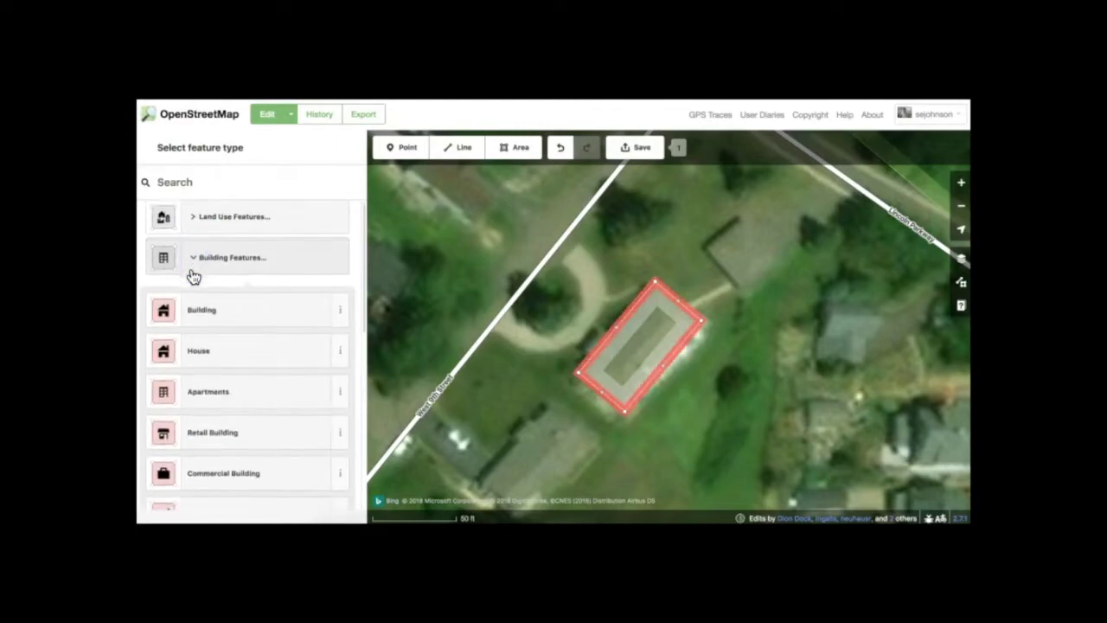
scroll(192, 275, down, 2)
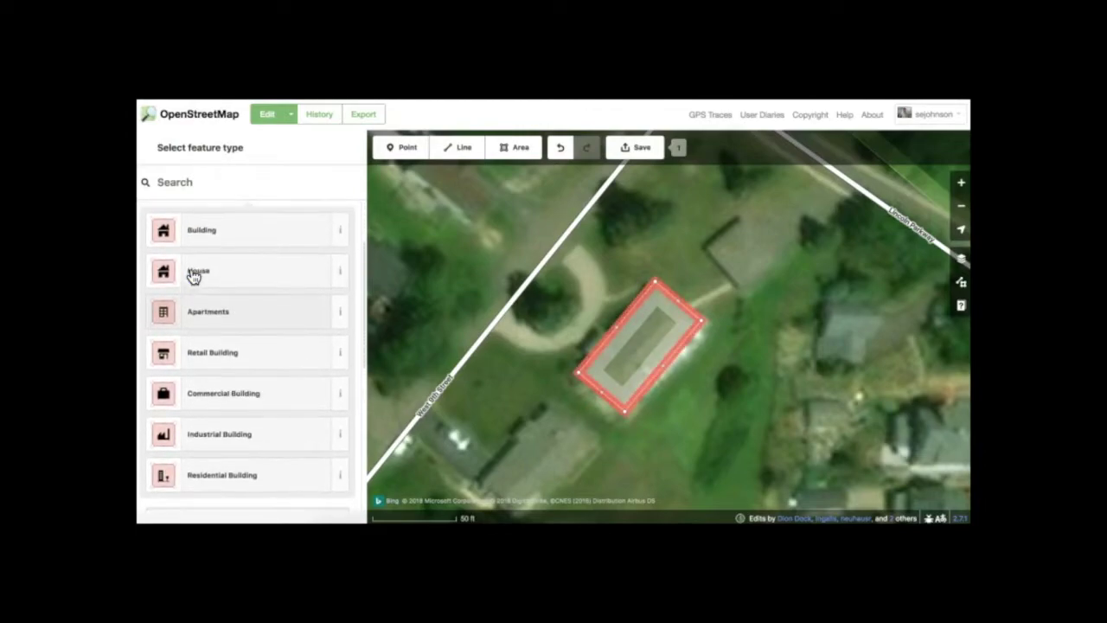
click(197, 244)
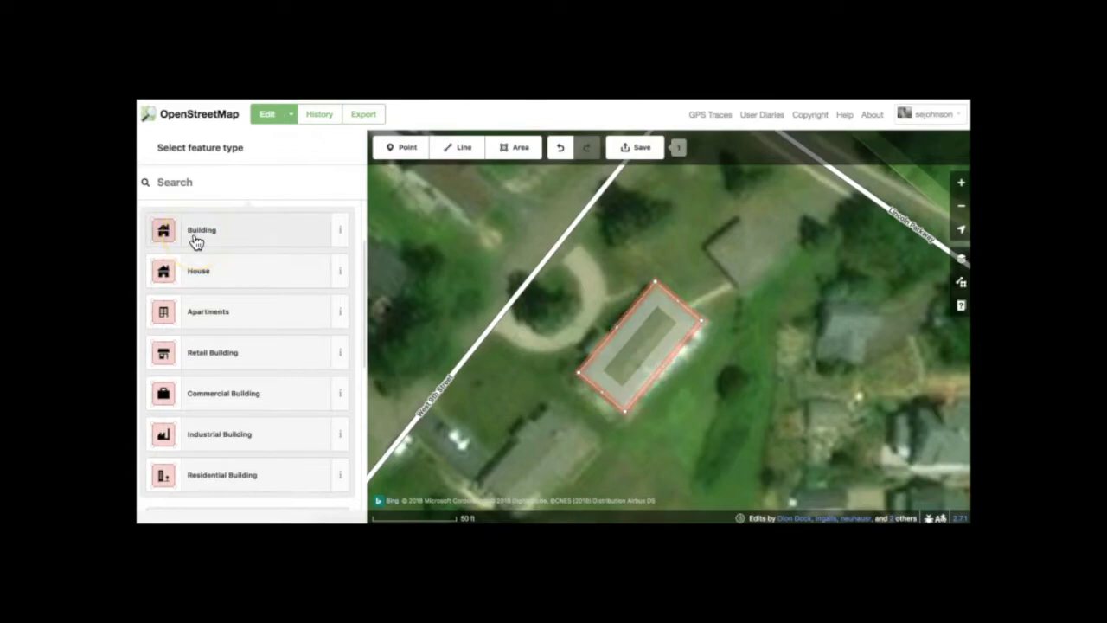
Step: Set the area's type to Building and confirm the building=yes tag under All tags
click(195, 240)
click(195, 264)
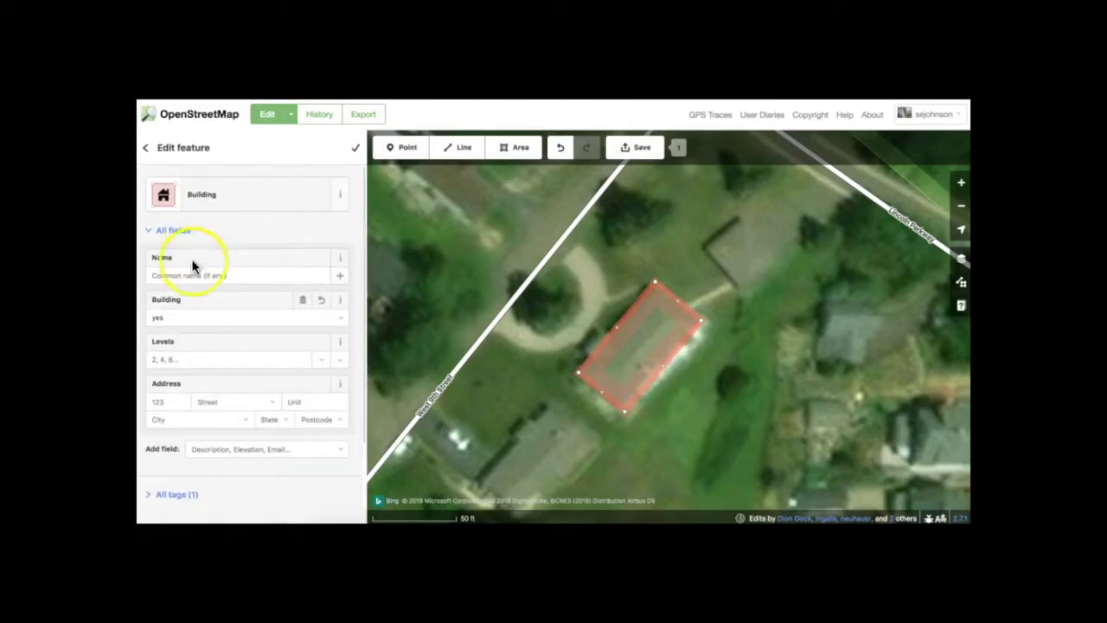
scroll(195, 268, down, 3)
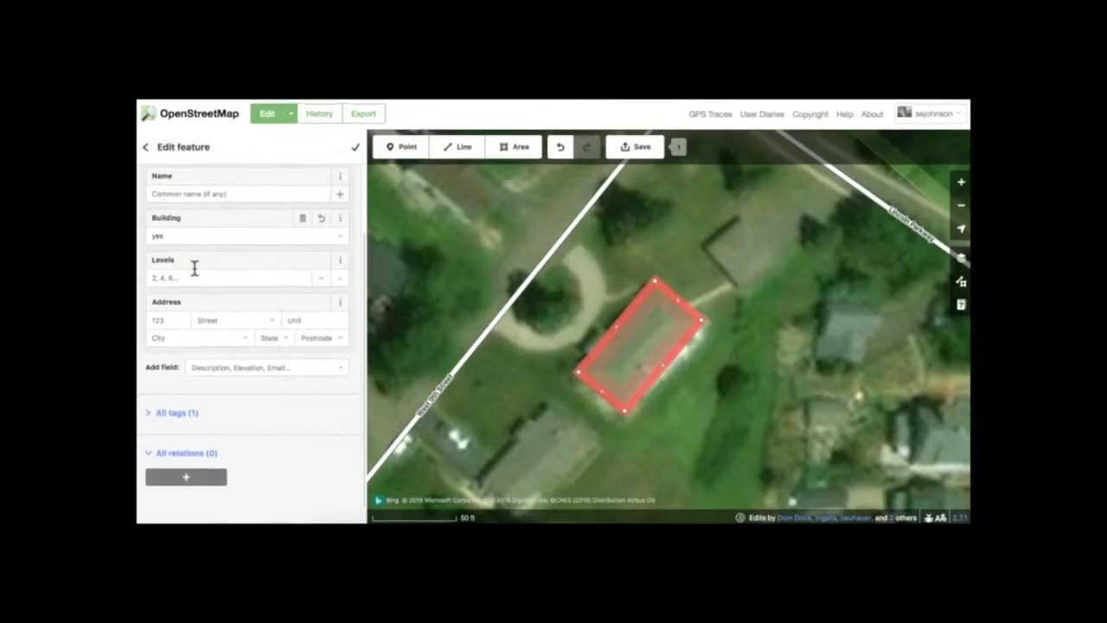
click(149, 414)
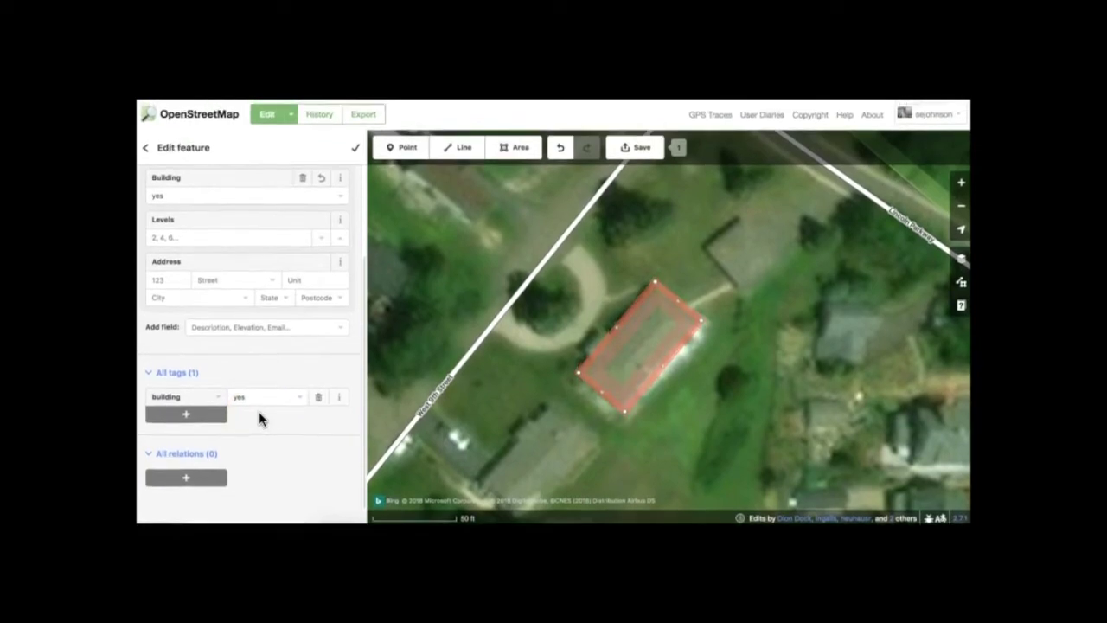
scroll(258, 411, up, 2)
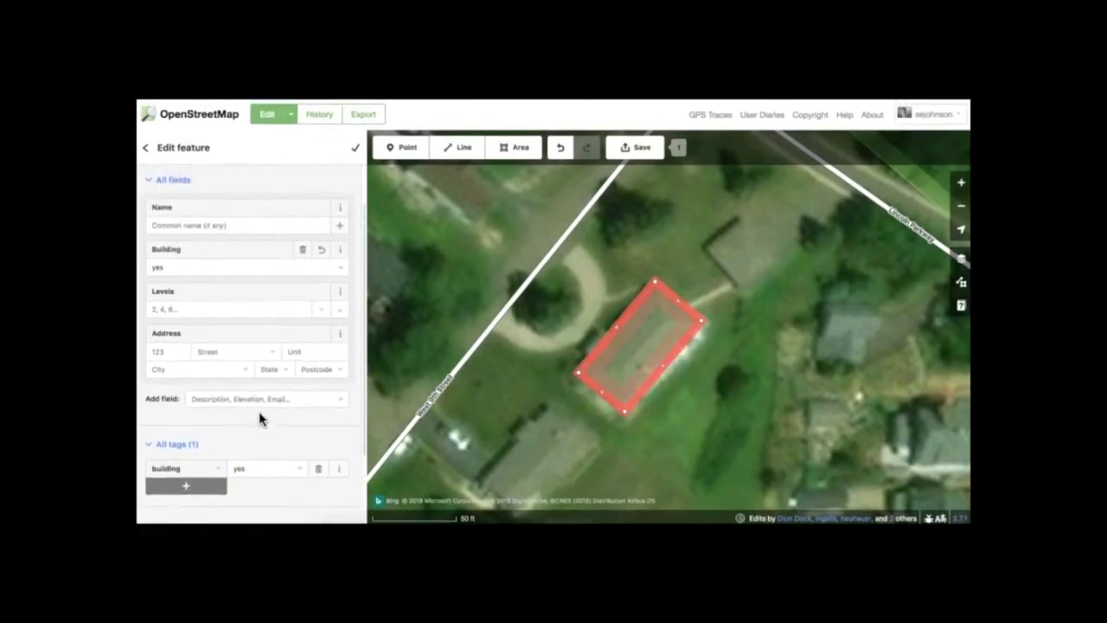
scroll(259, 411, up, 1)
click(196, 220)
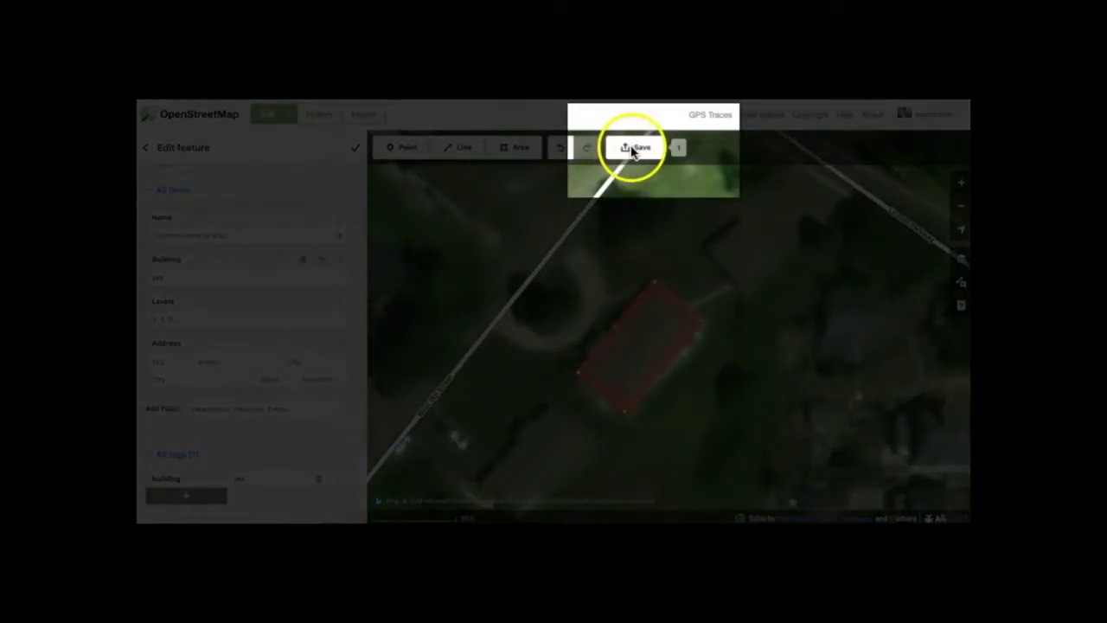
Step: Upload the building with comment 'Added my first building. #myfirstedit' and request a review
click(634, 150)
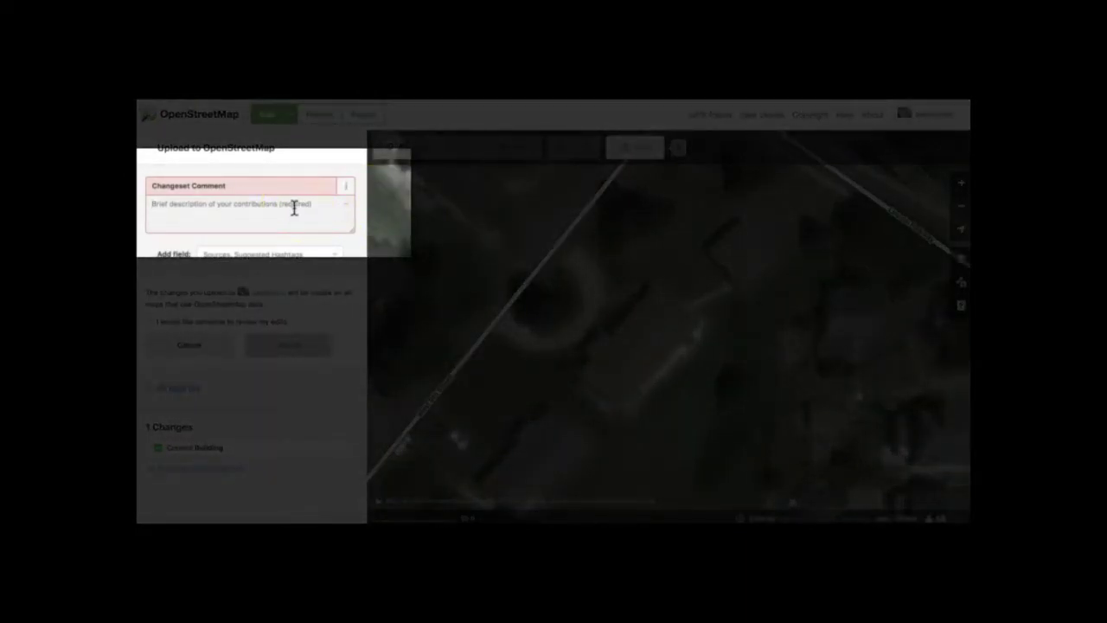
text(Added my first building. #myfirstedit)
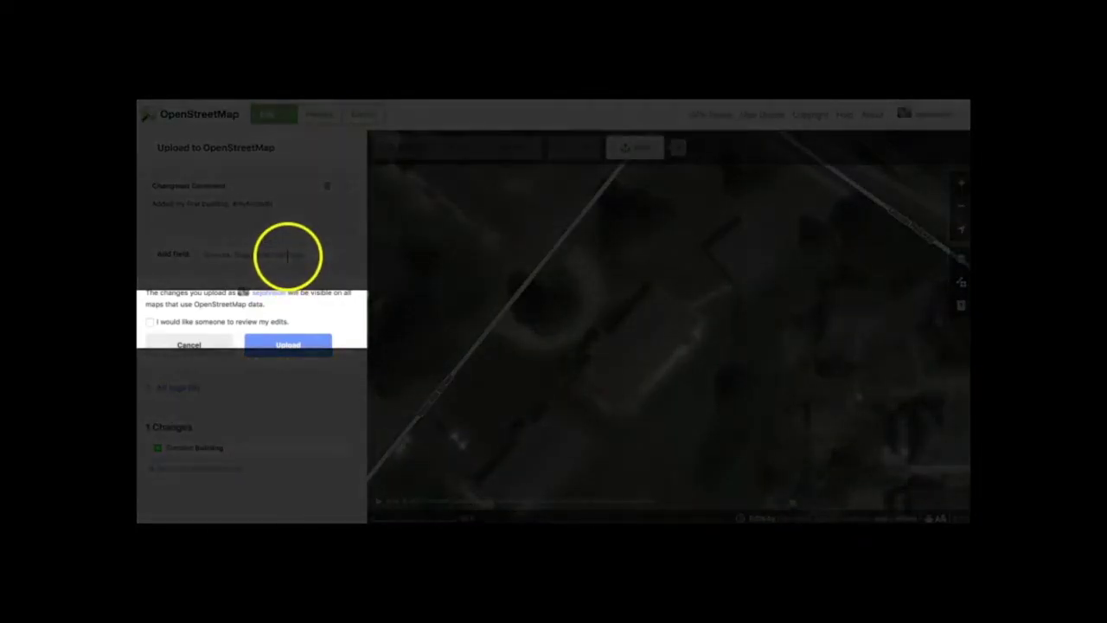
click(149, 325)
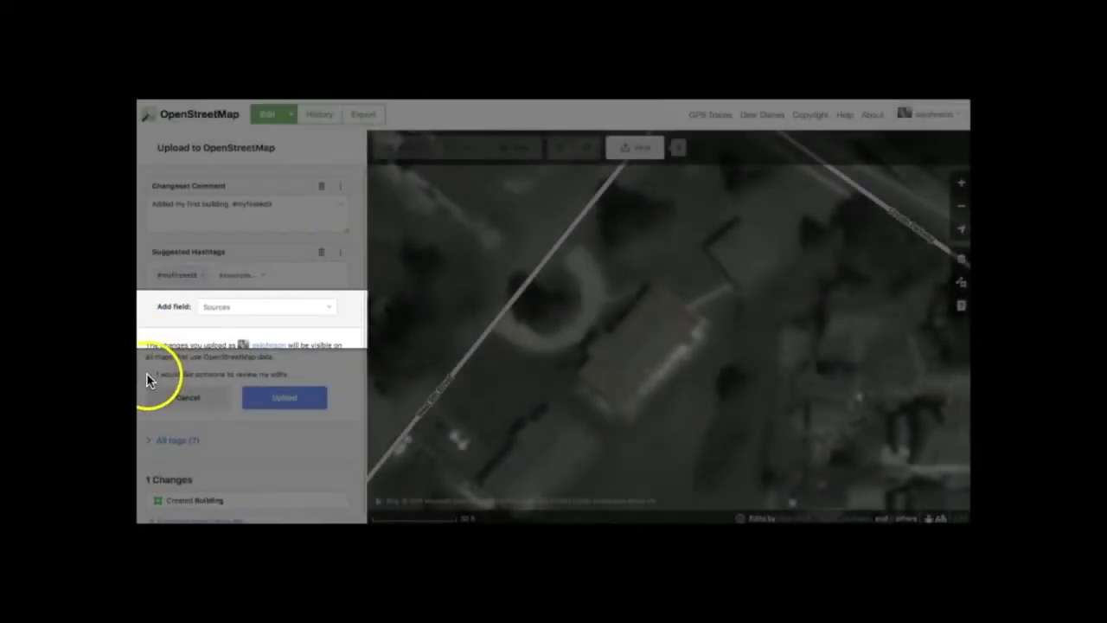
click(148, 374)
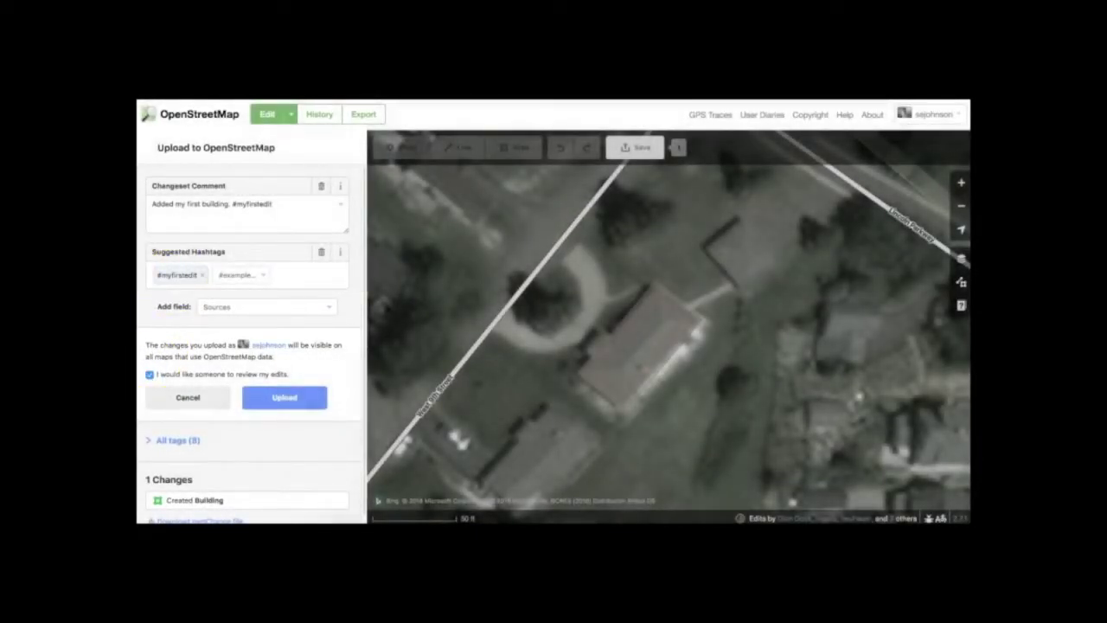
click(278, 396)
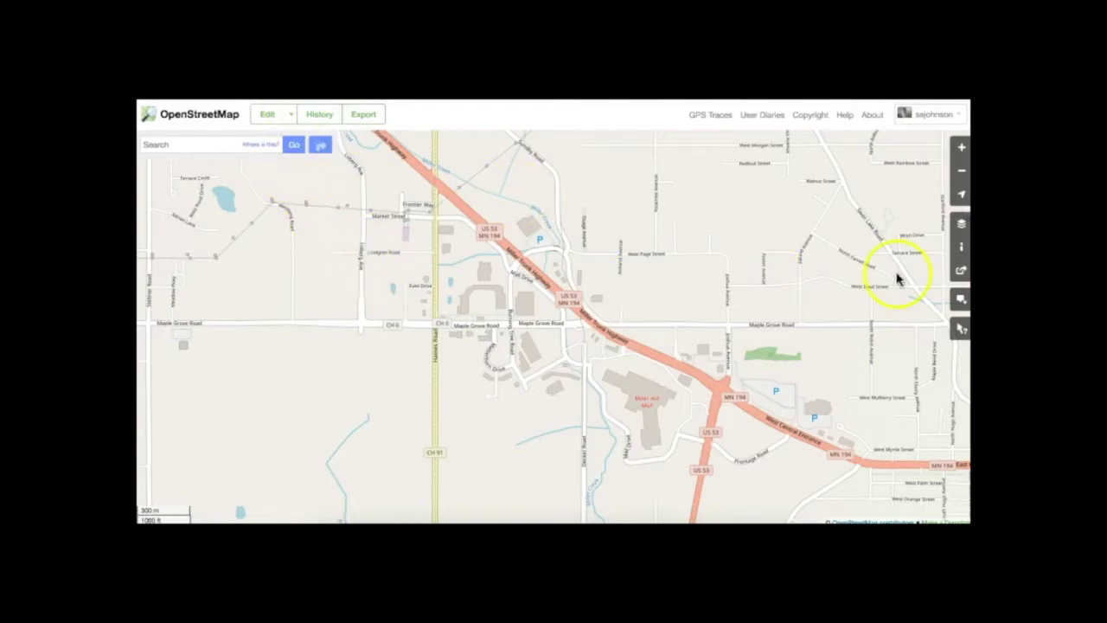
Step: Zoom out two levels and recentre the map on Hermantown and west Duluth
click(963, 173)
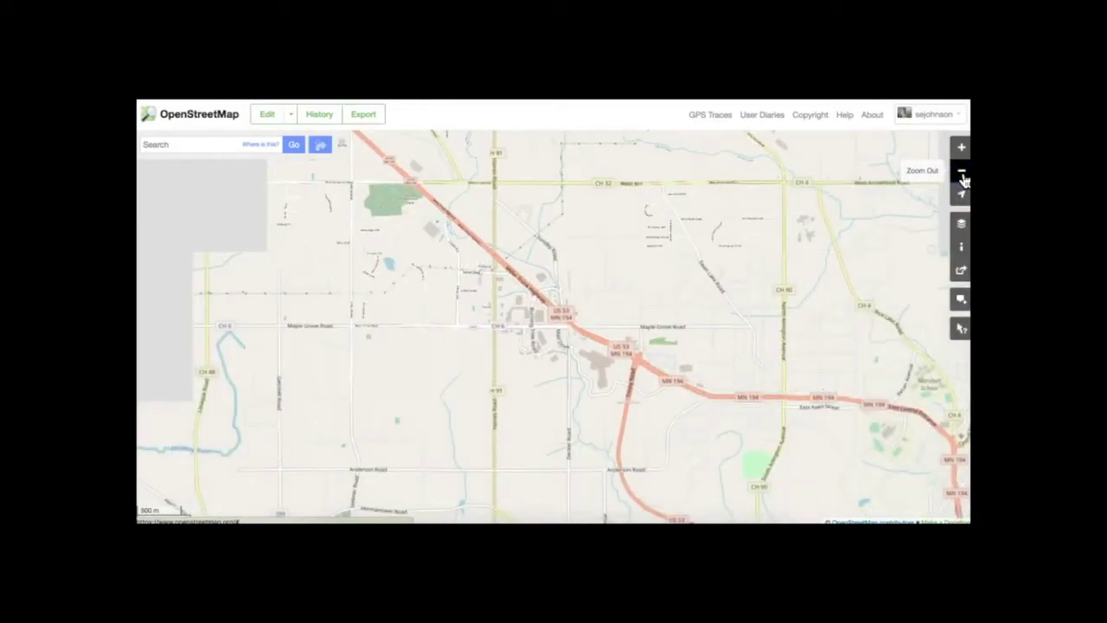
click(962, 173)
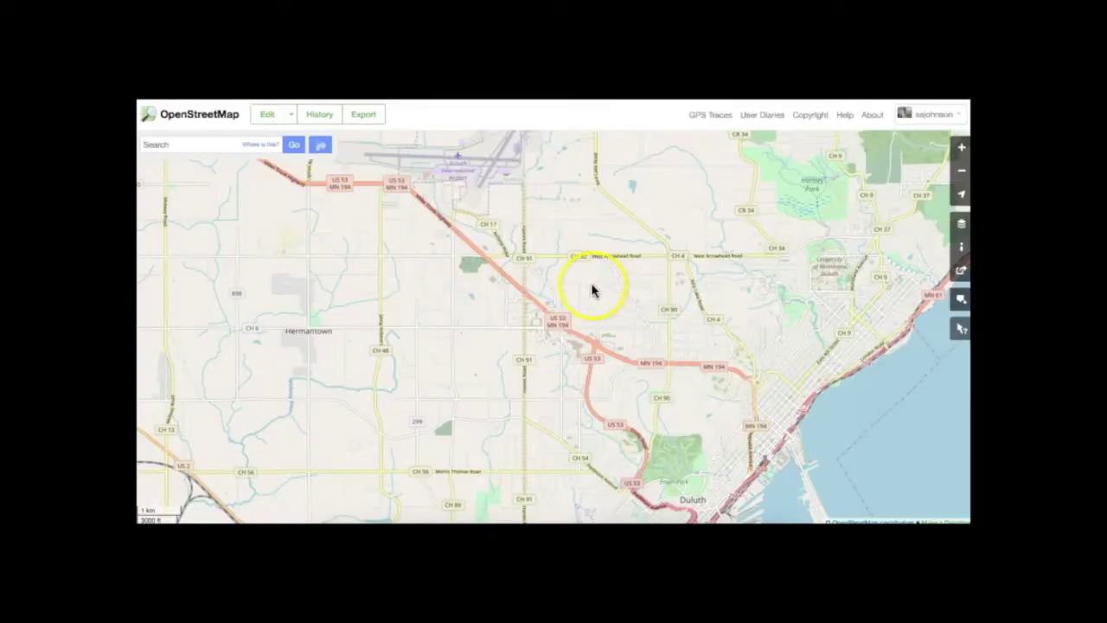
drag(562, 282, 663, 401)
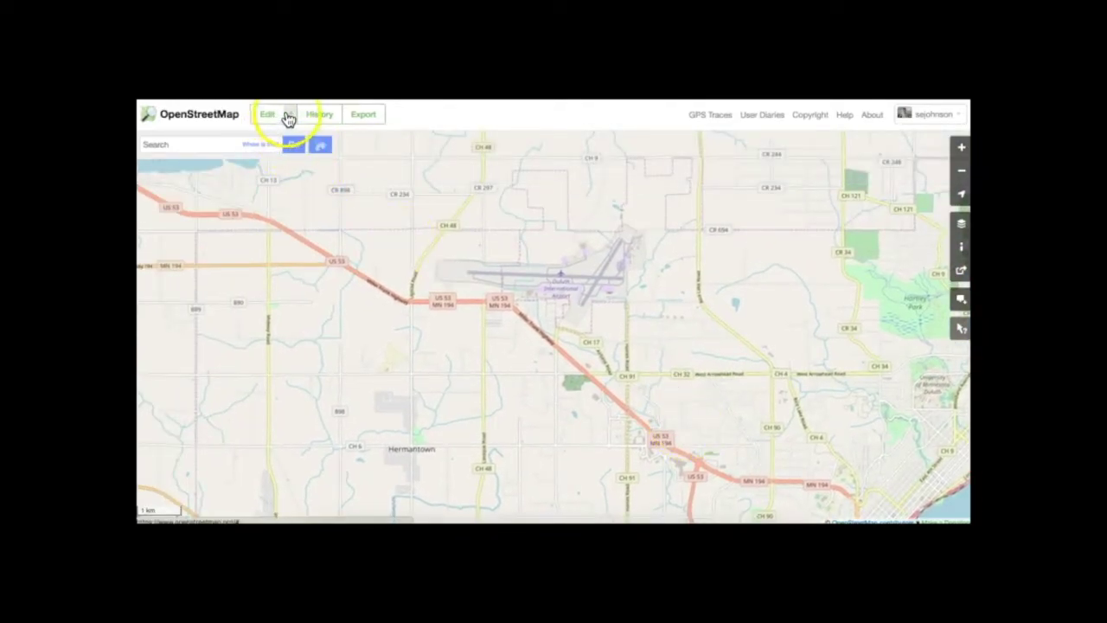
Step: Open the area in iD and turn on the TIGER Roads 2017 overlay
click(288, 119)
click(287, 139)
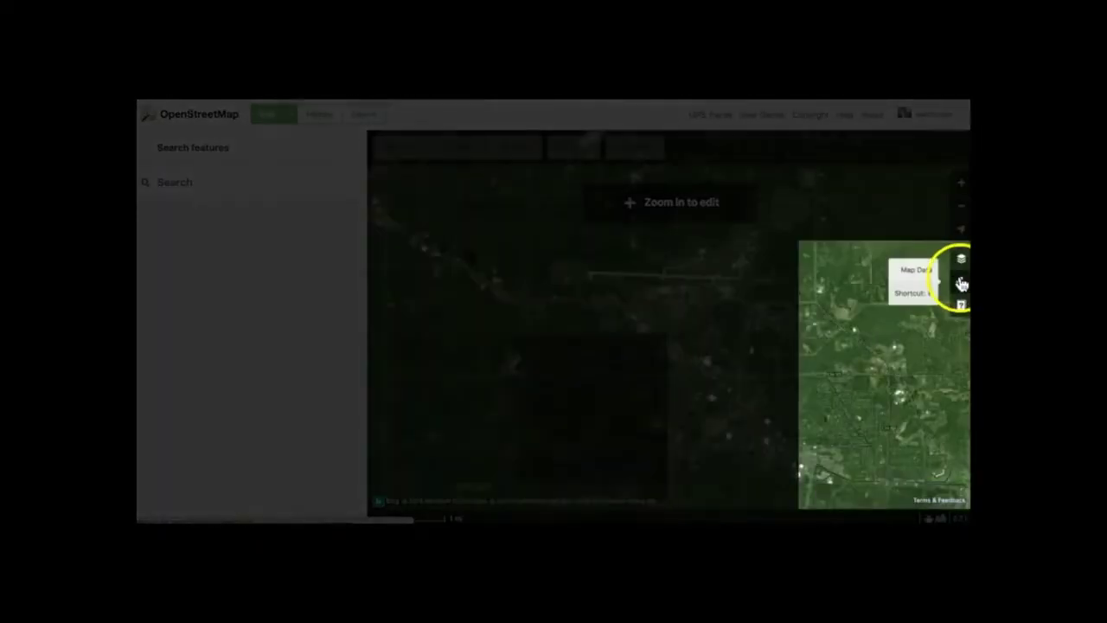
click(961, 259)
scroll(830, 454, down, 5)
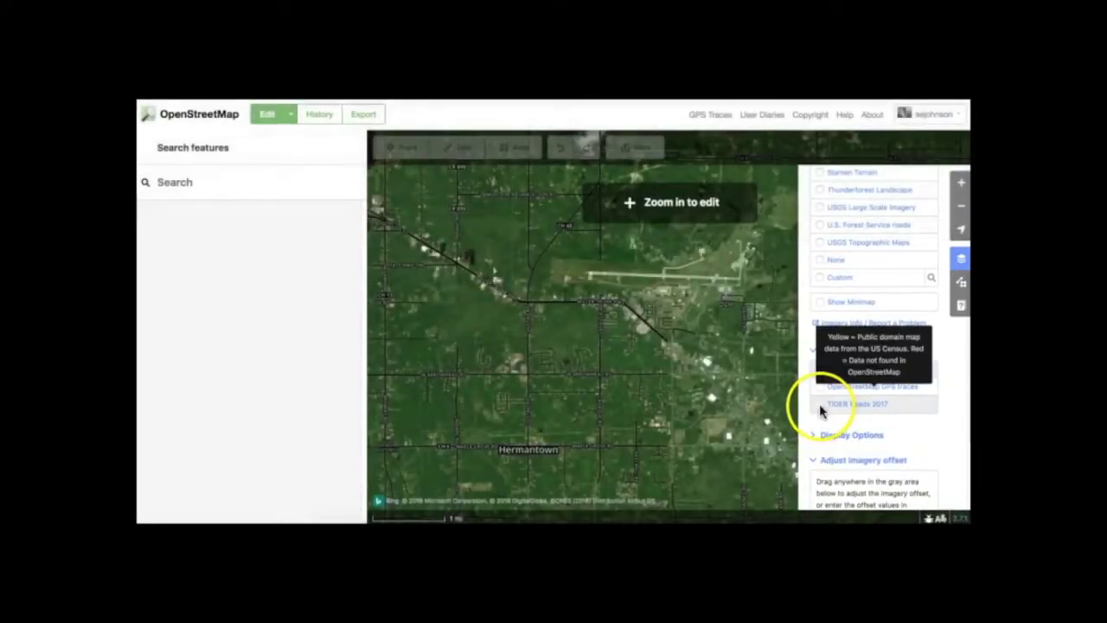
click(820, 405)
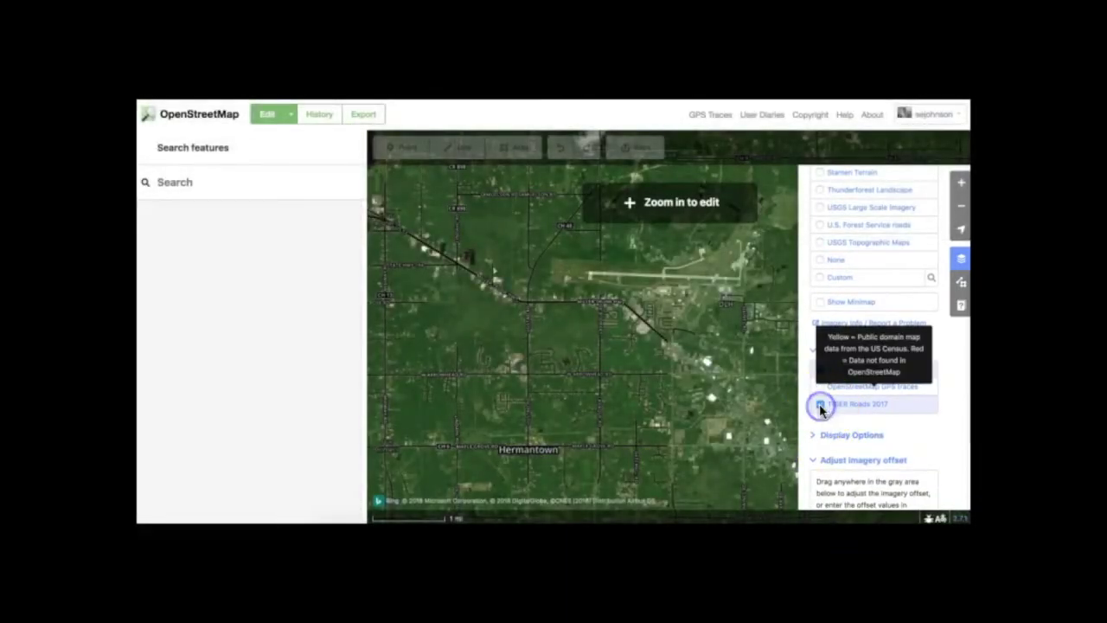
click(959, 259)
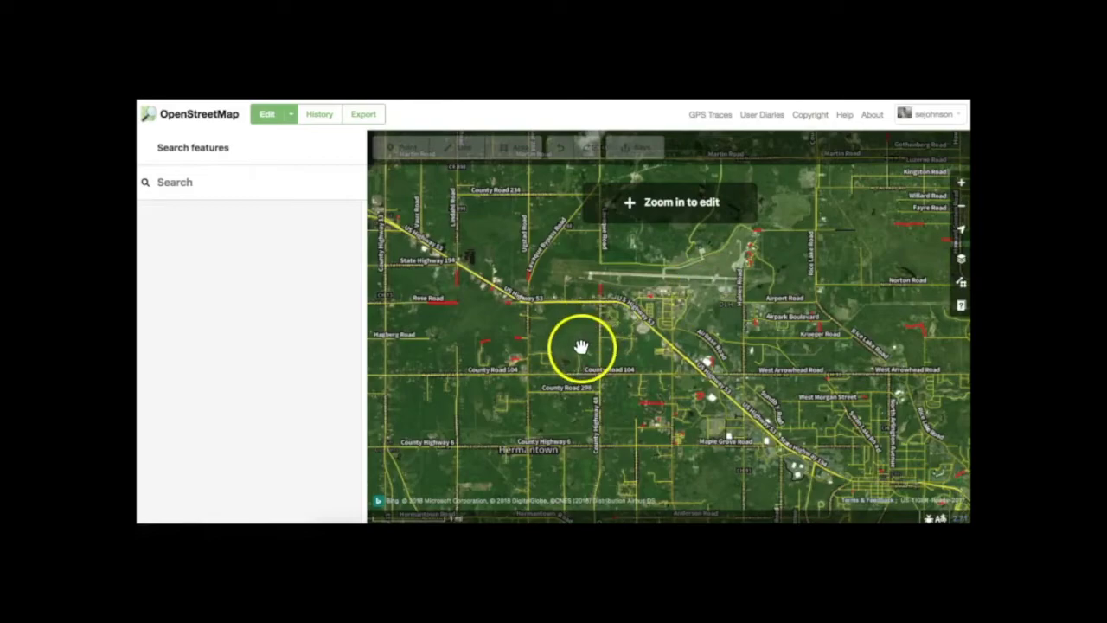
Step: Pan toward Rose Road and zoom in until editing is enabled
drag(435, 309, 611, 322)
scroll(610, 322, up, 1)
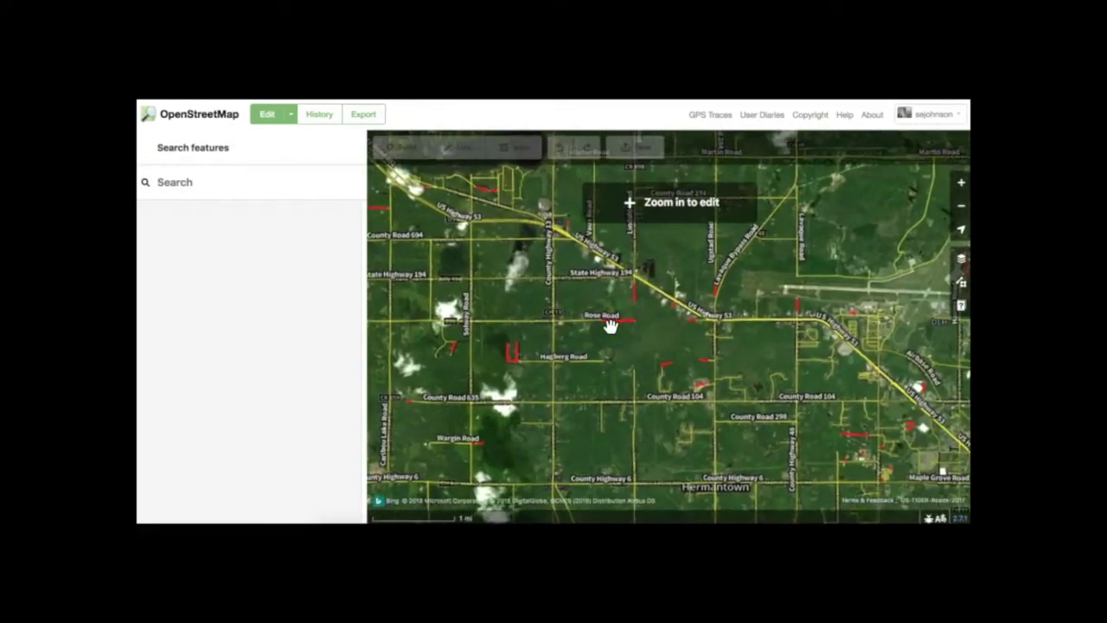
scroll(610, 324, up, 2)
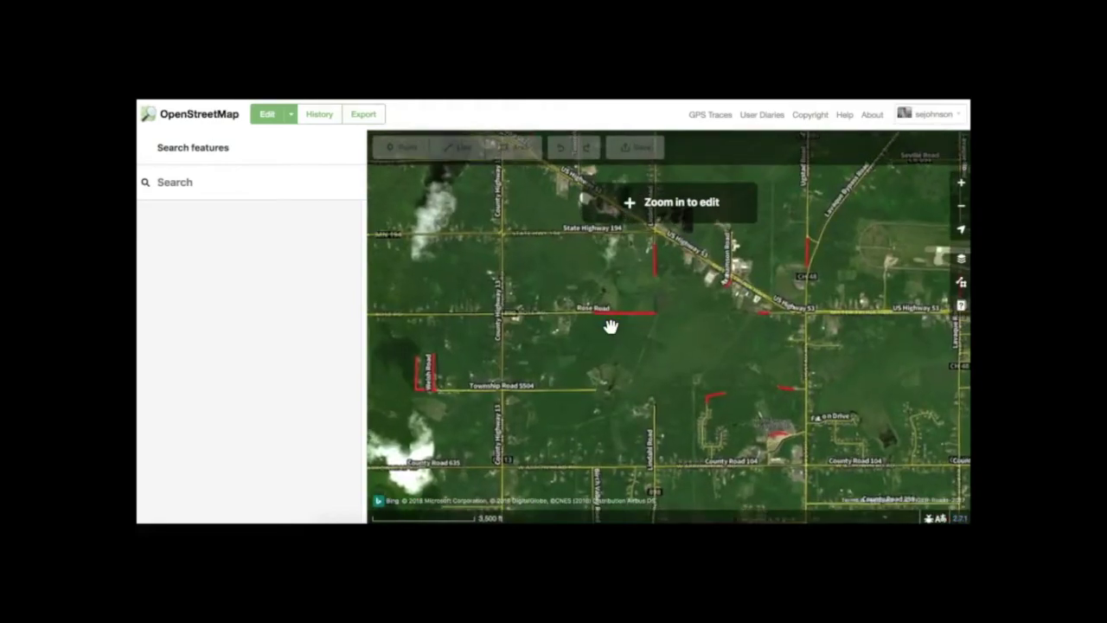
scroll(610, 325, up, 3)
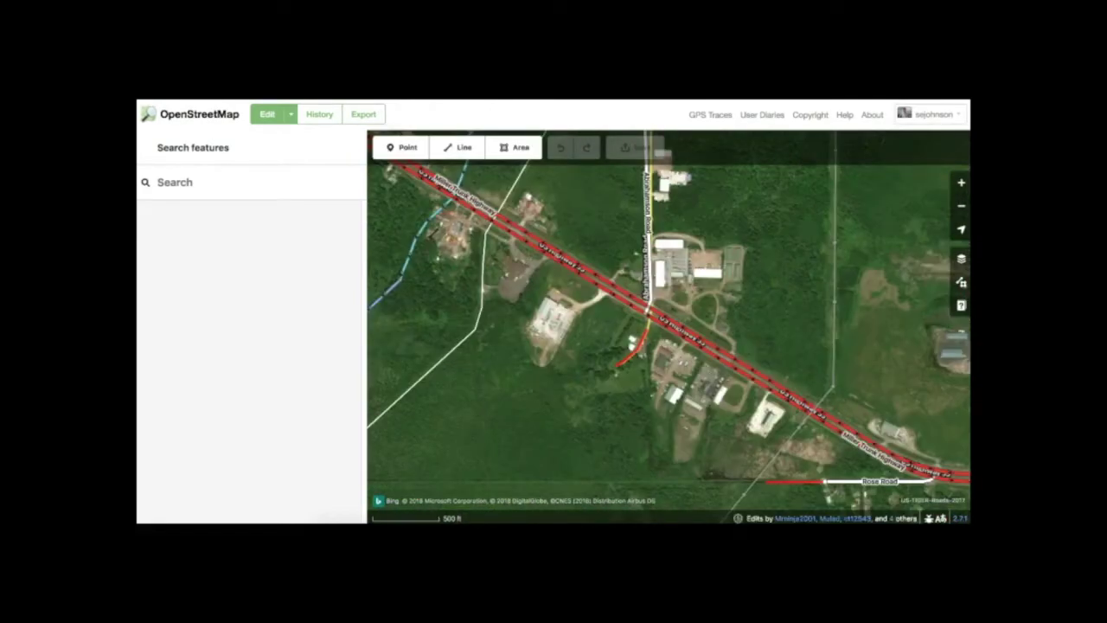
Step: Select features near the red TIGER road southwest of US Highway 53 and zoom in closely
click(569, 320)
click(603, 352)
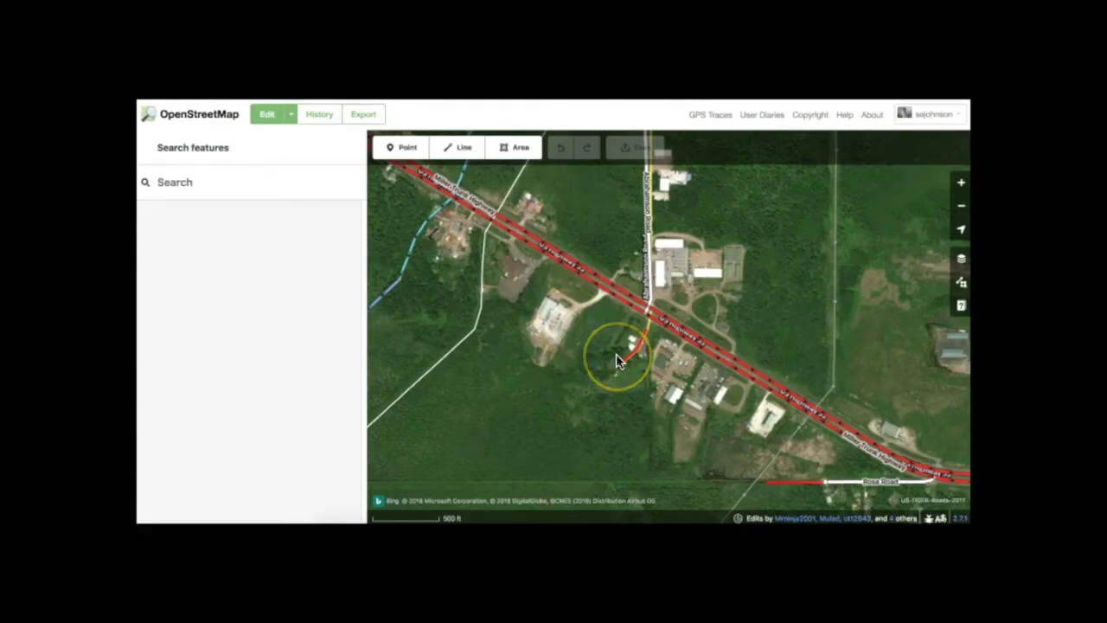
scroll(616, 357, up, 2)
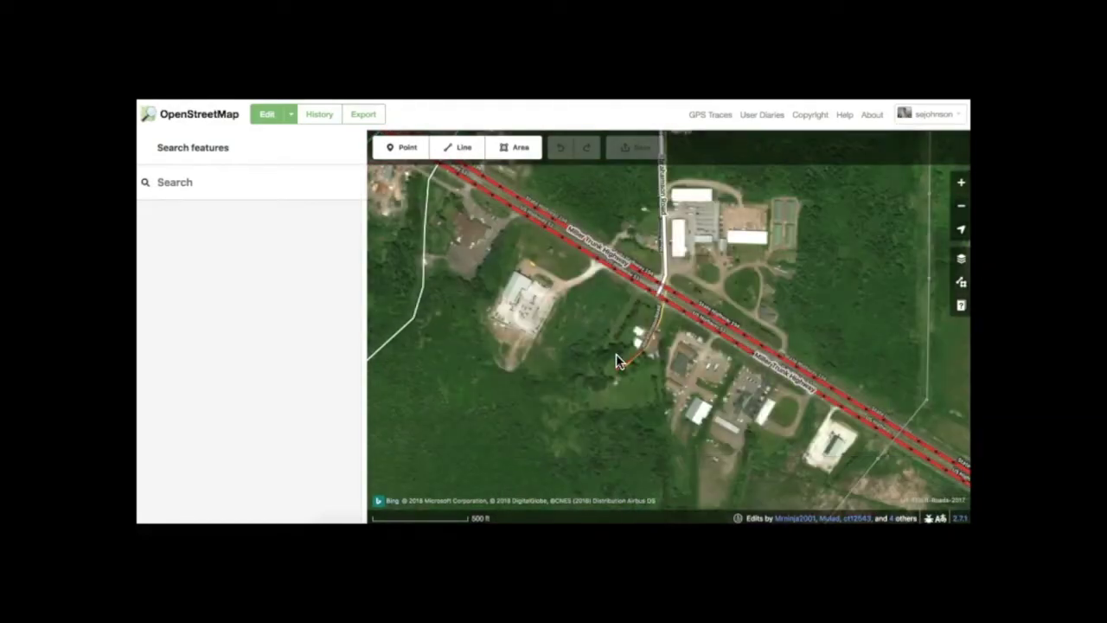
click(219, 124)
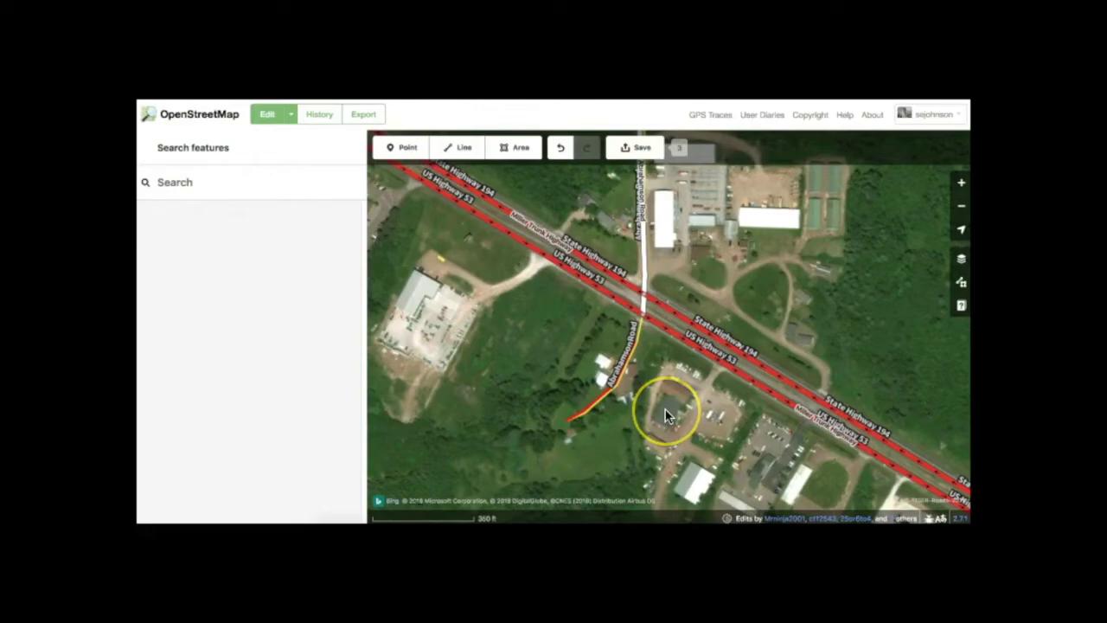
scroll(666, 414, up, 2)
scroll(666, 415, up, 3)
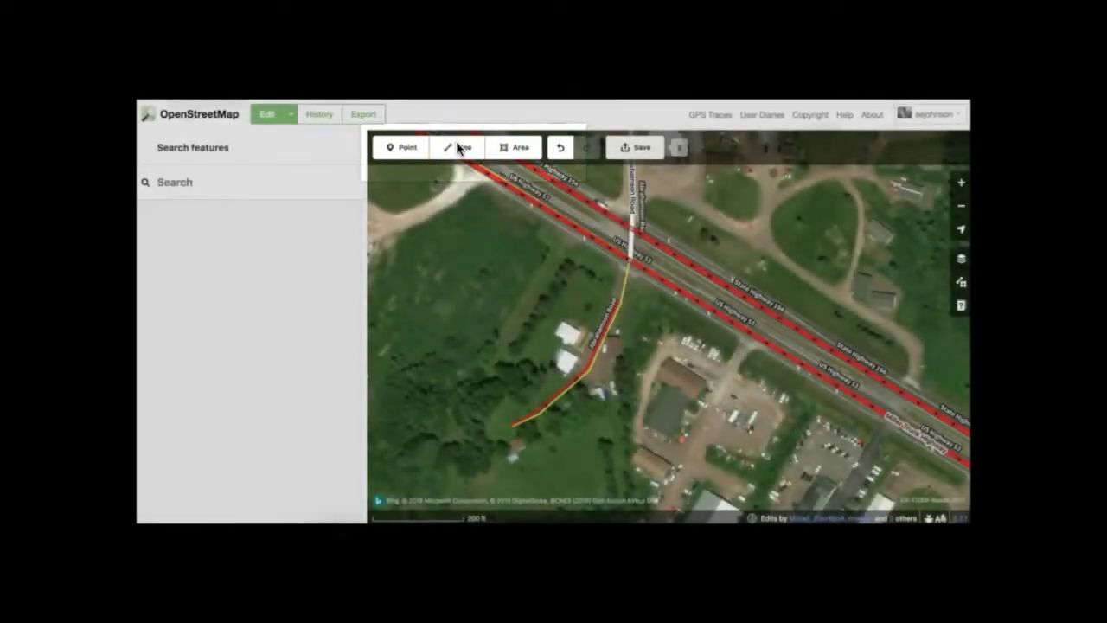
Step: Draw a new line along the red TIGER road running southwest from US Highway 53
click(458, 147)
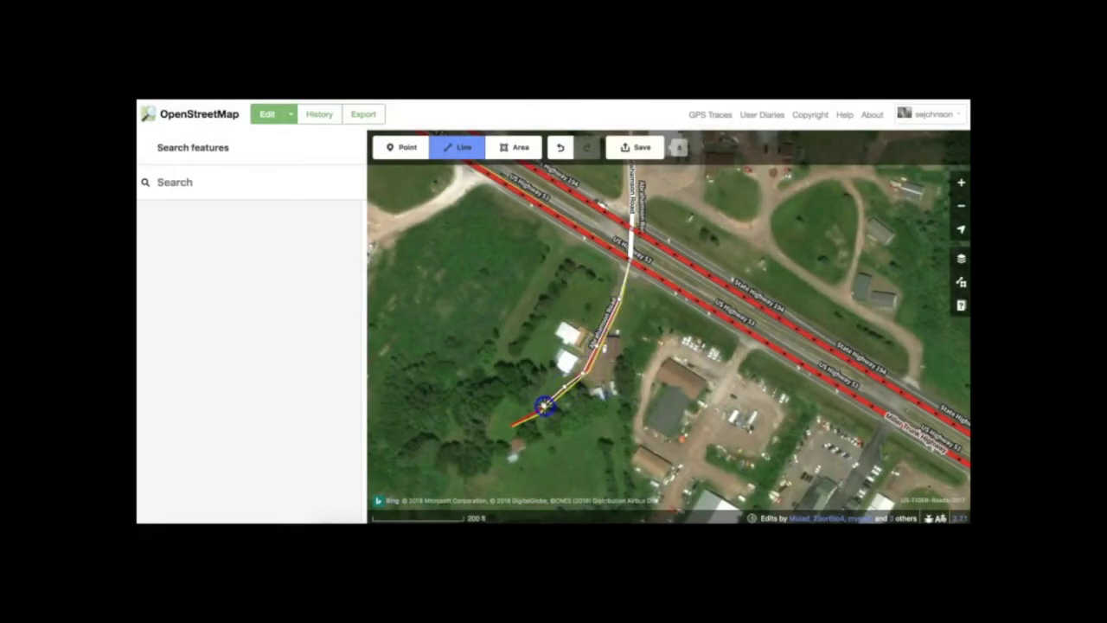
click(520, 423)
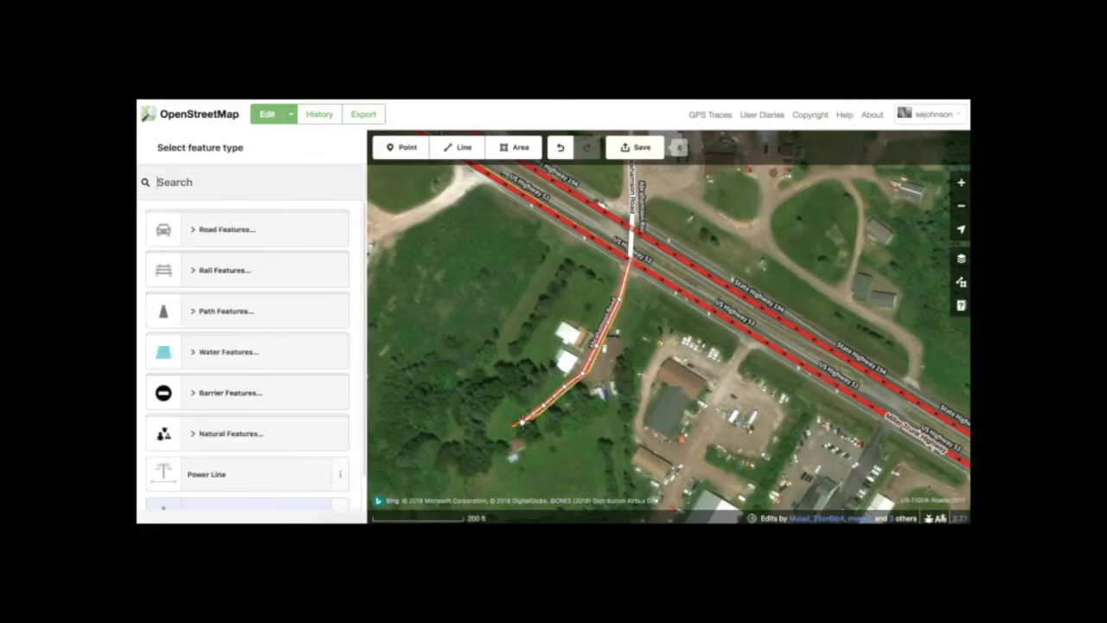
Step: Join the new line's north end to the existing road and tag it Unknown Road
click(646, 270)
drag(645, 270, 630, 261)
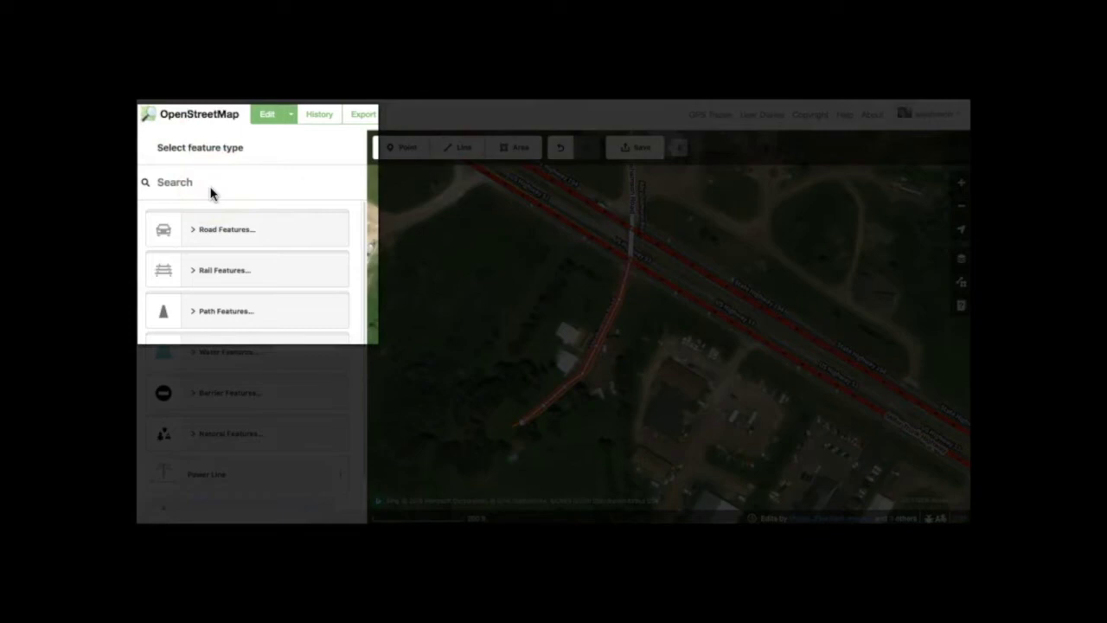
click(211, 187)
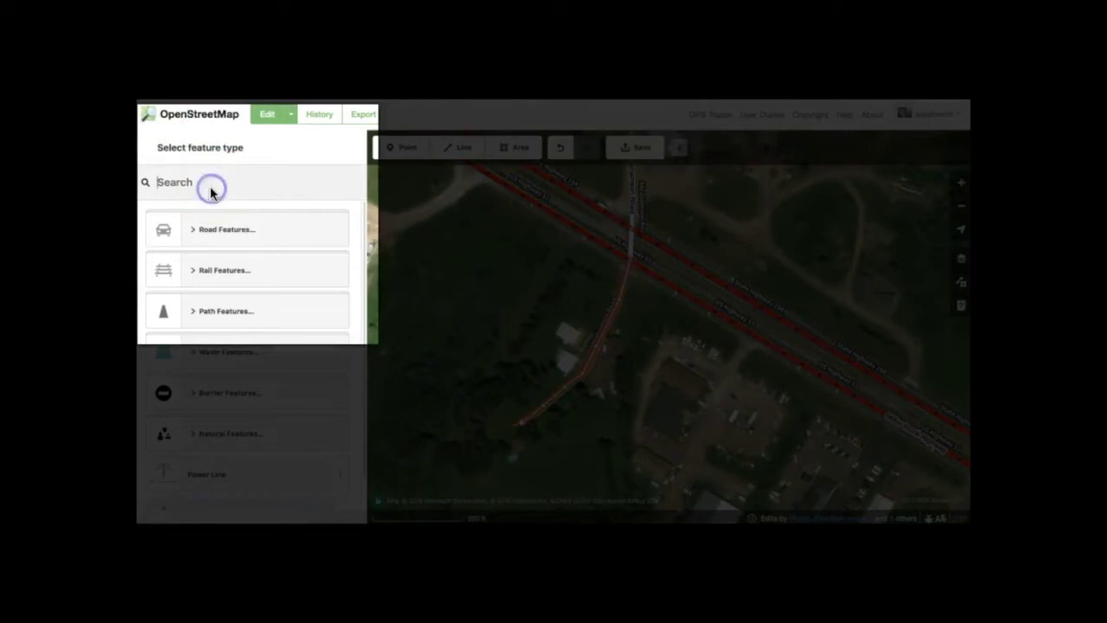
click(211, 233)
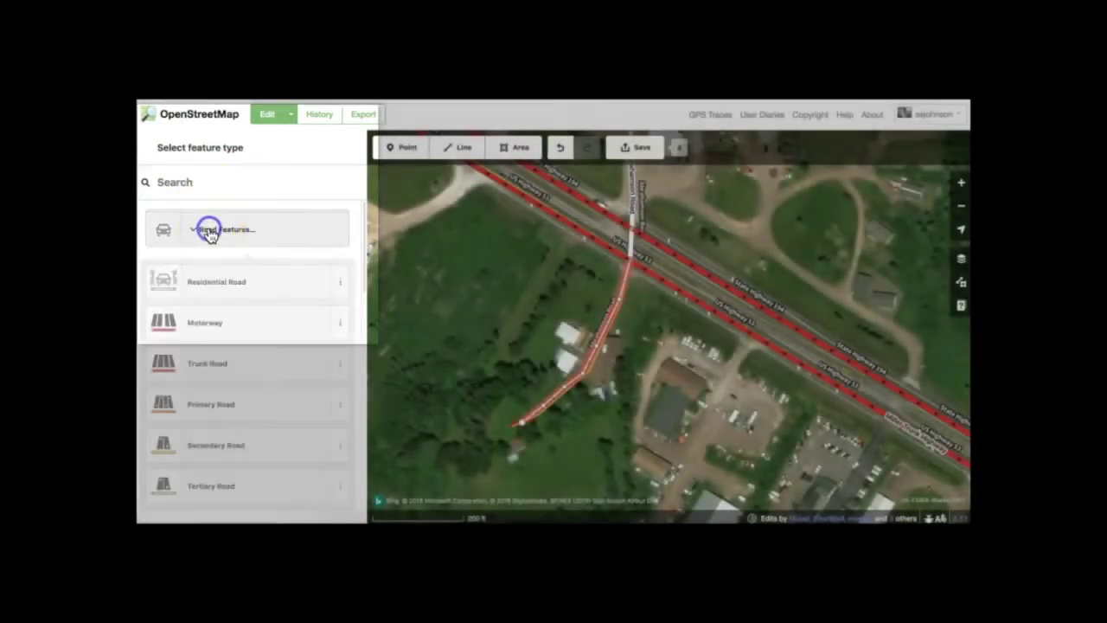
scroll(274, 274, down, 4)
scroll(274, 274, down, 6)
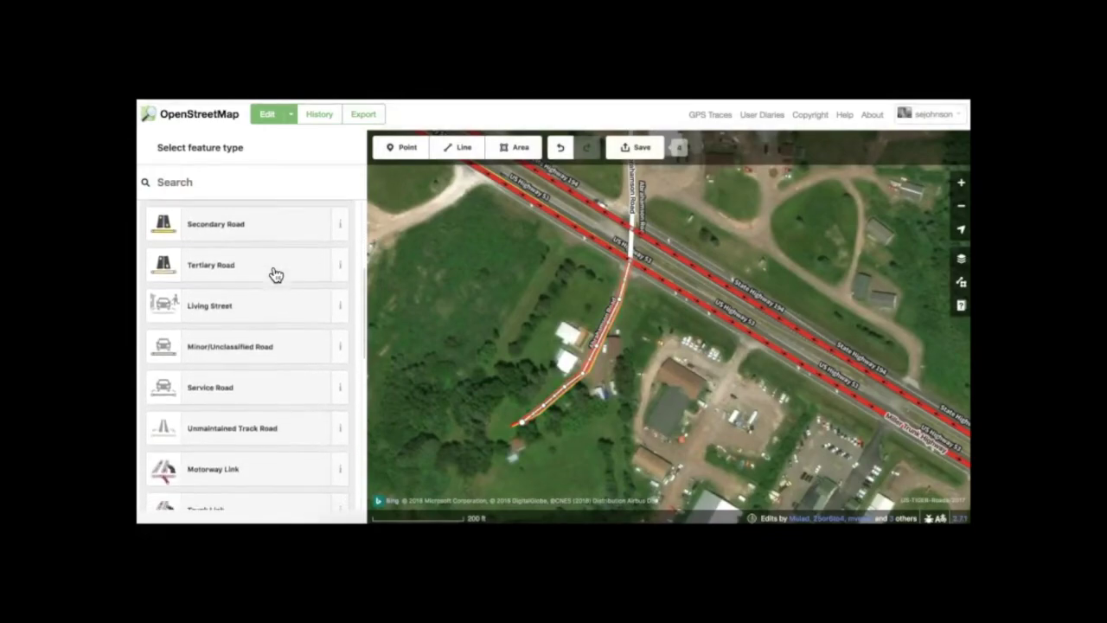
scroll(274, 274, down, 2)
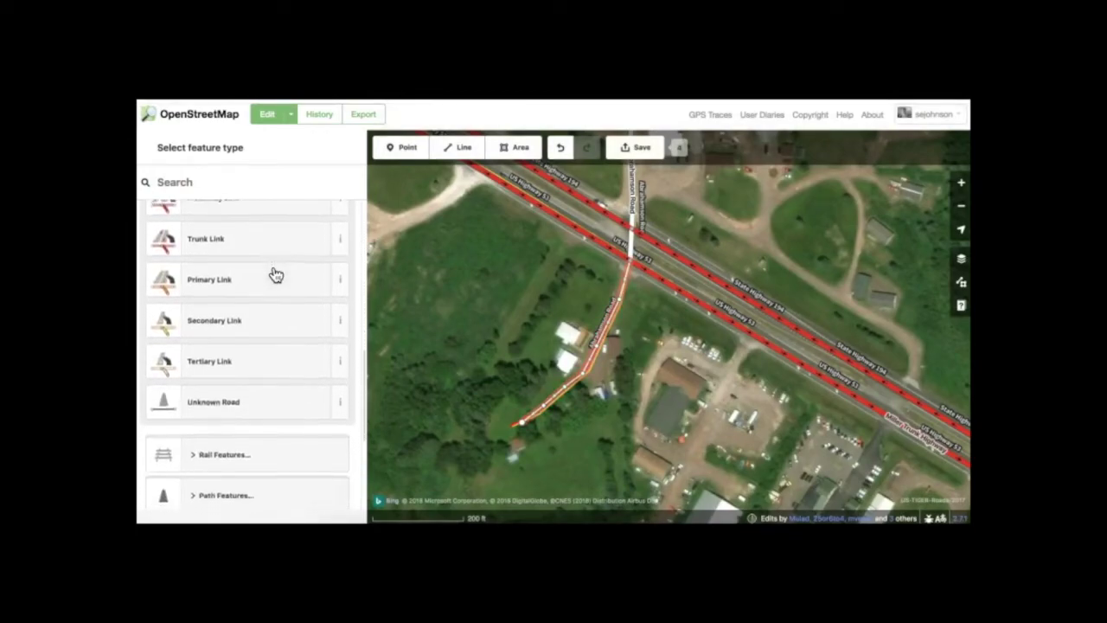
click(222, 378)
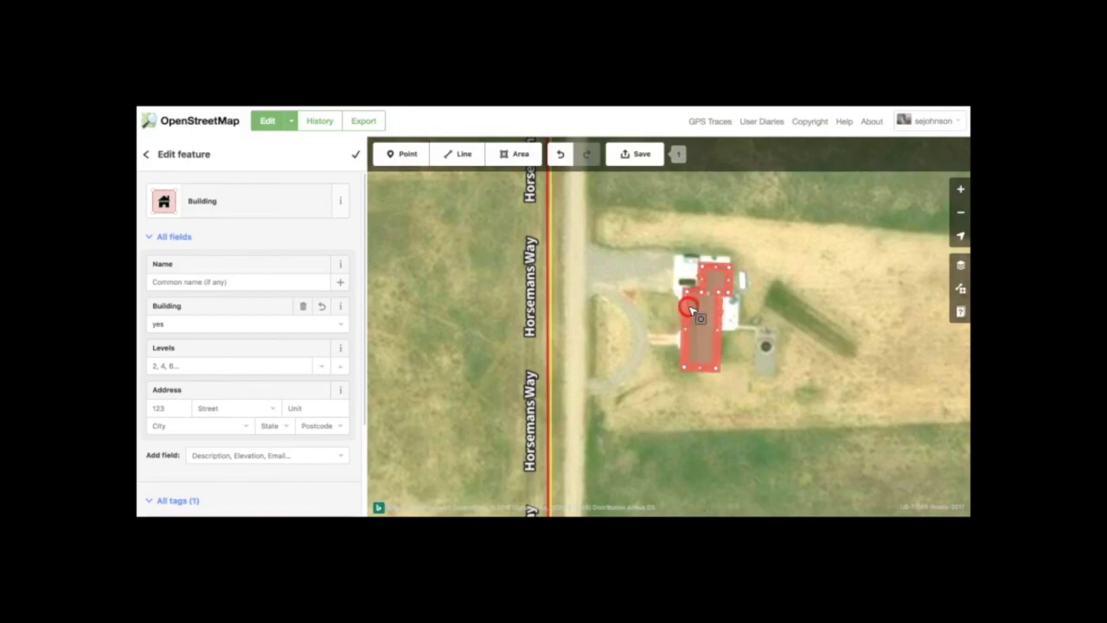
Step: Square the Horsemans Way building's corners and upload it with comment 'Adding missing roads from TIGER 2017'
right_click(699, 312)
click(707, 353)
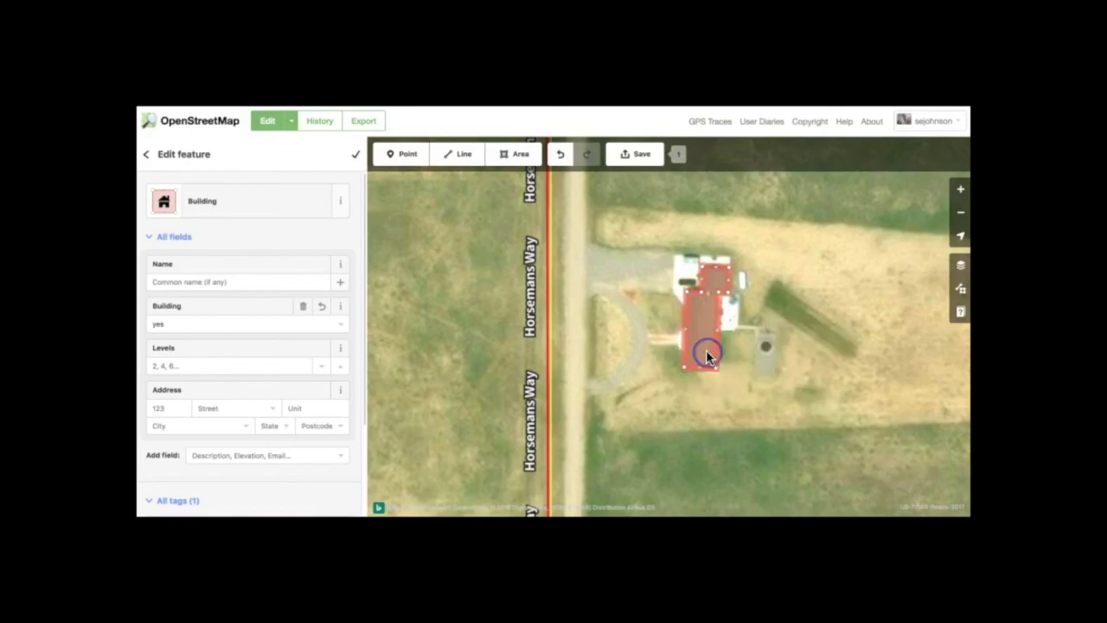
click(630, 155)
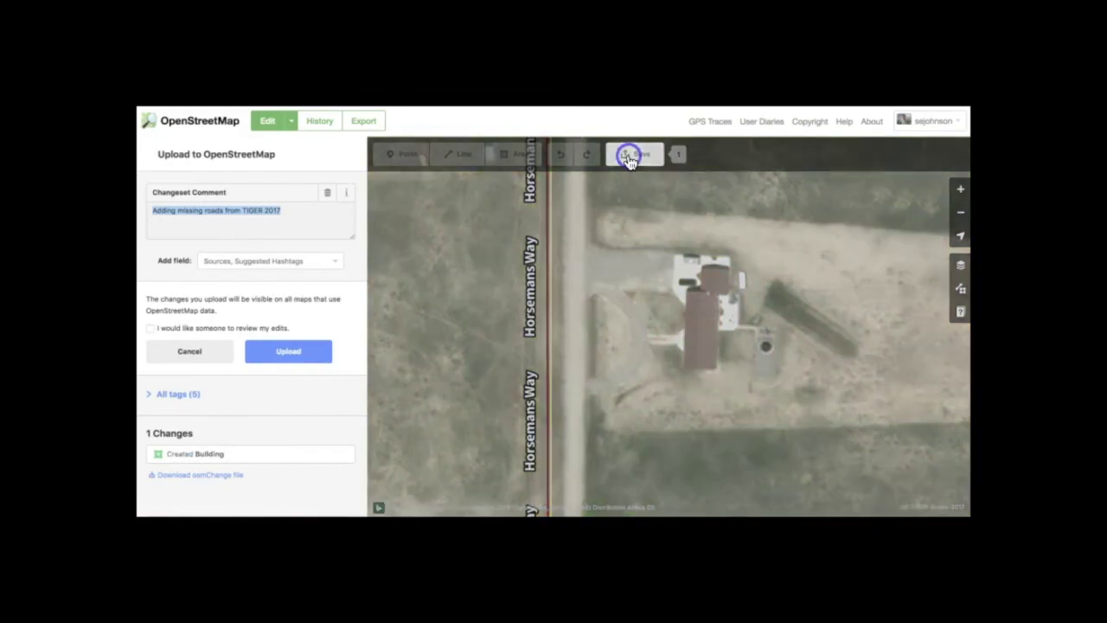
click(279, 355)
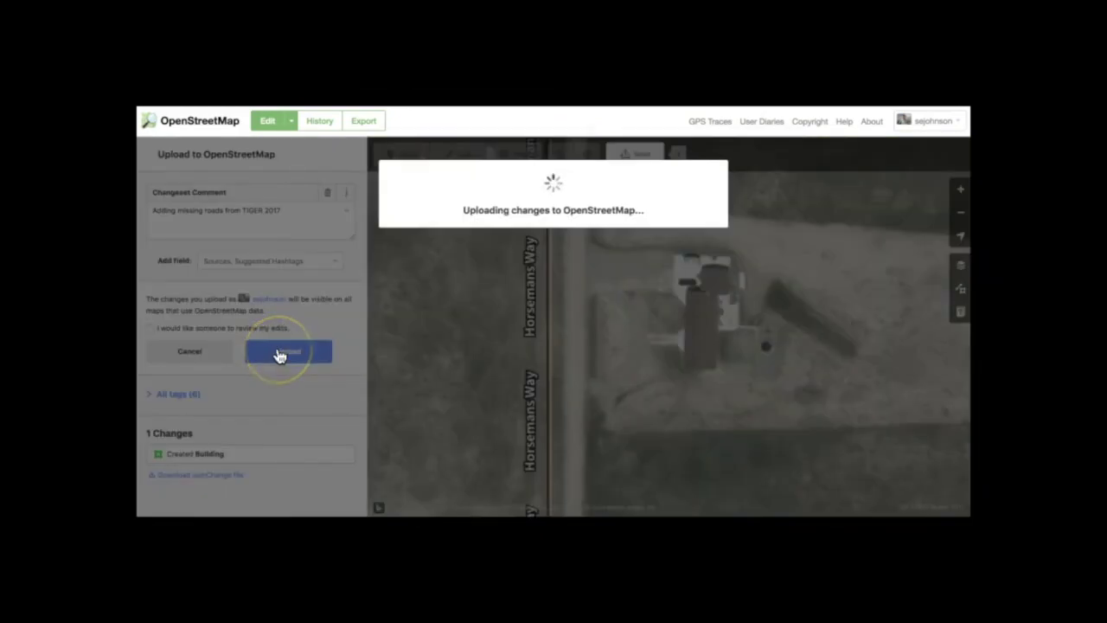